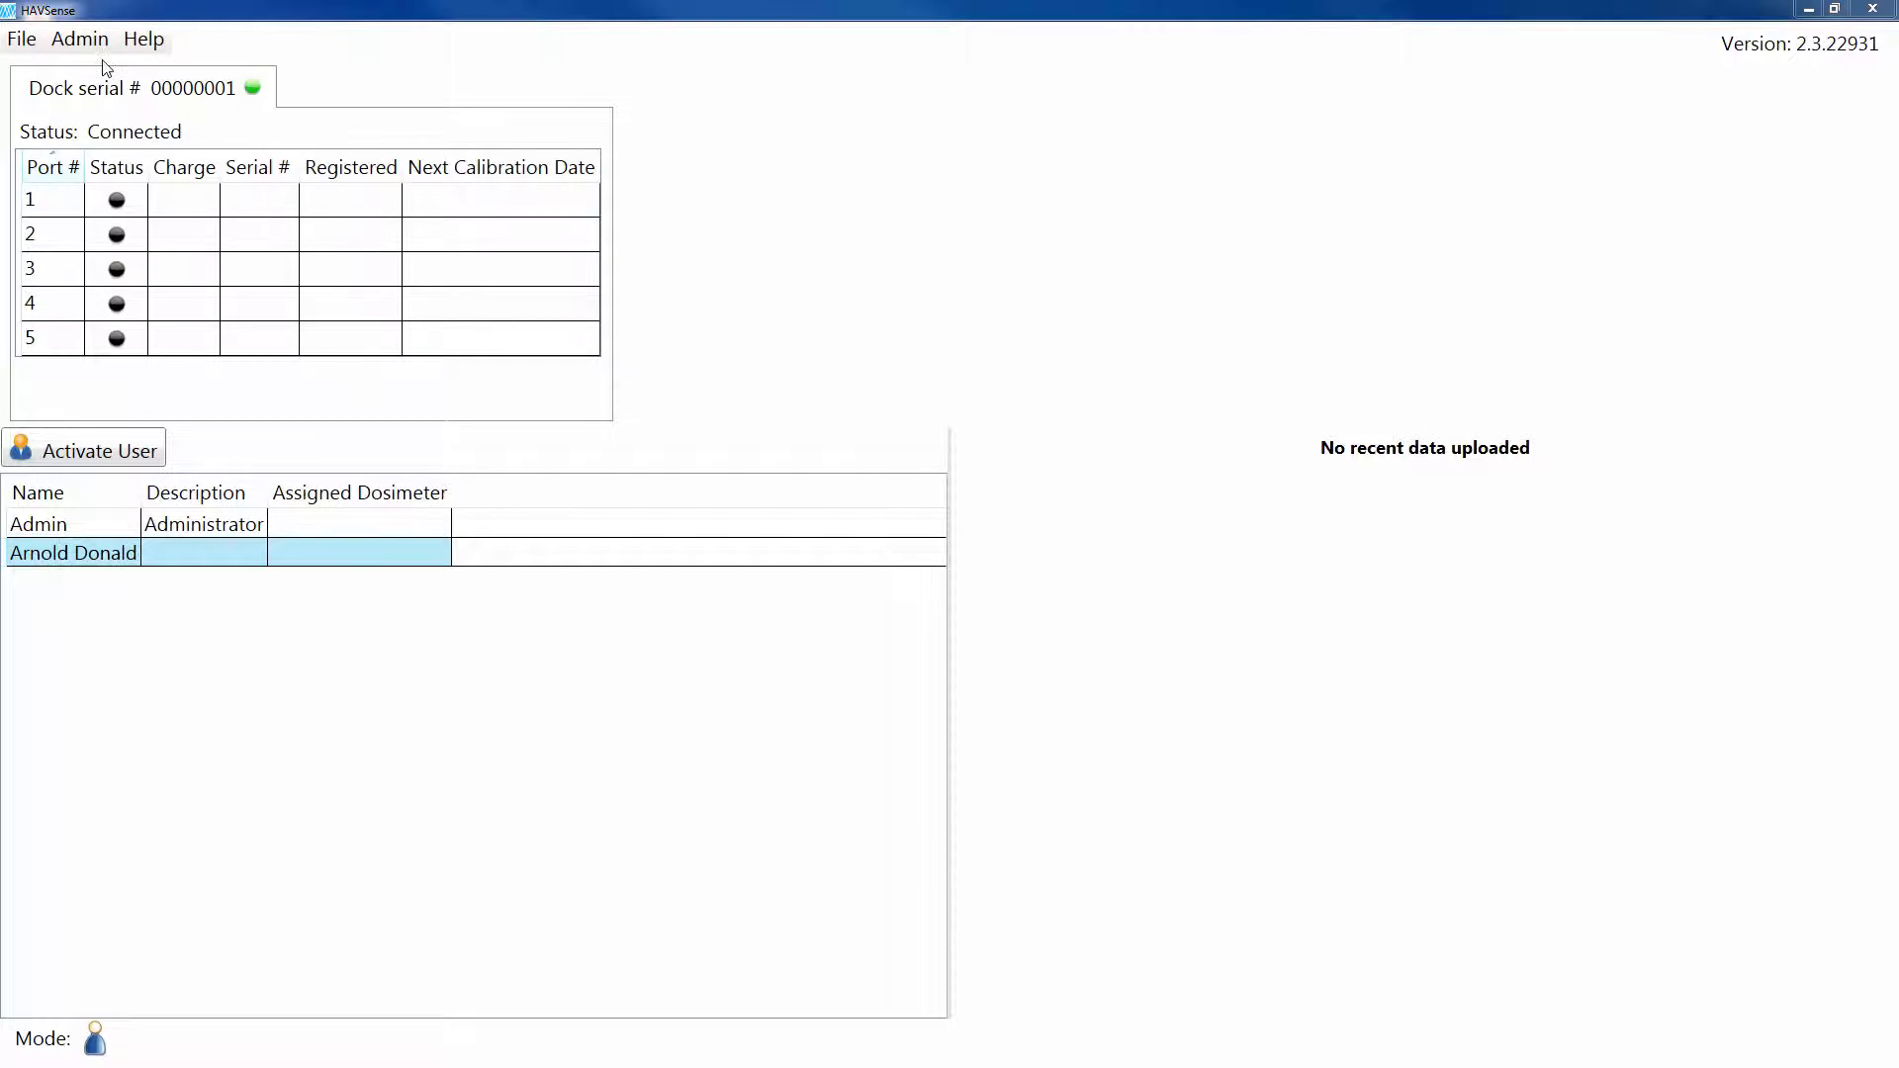
Step: Switch HAVSense to Admin user mode by entering and confirming the administrator PIN
{"action": "left_click", "coordinate": [81, 39]}
{"action": "mouse_move", "coordinate": [257, 85]}
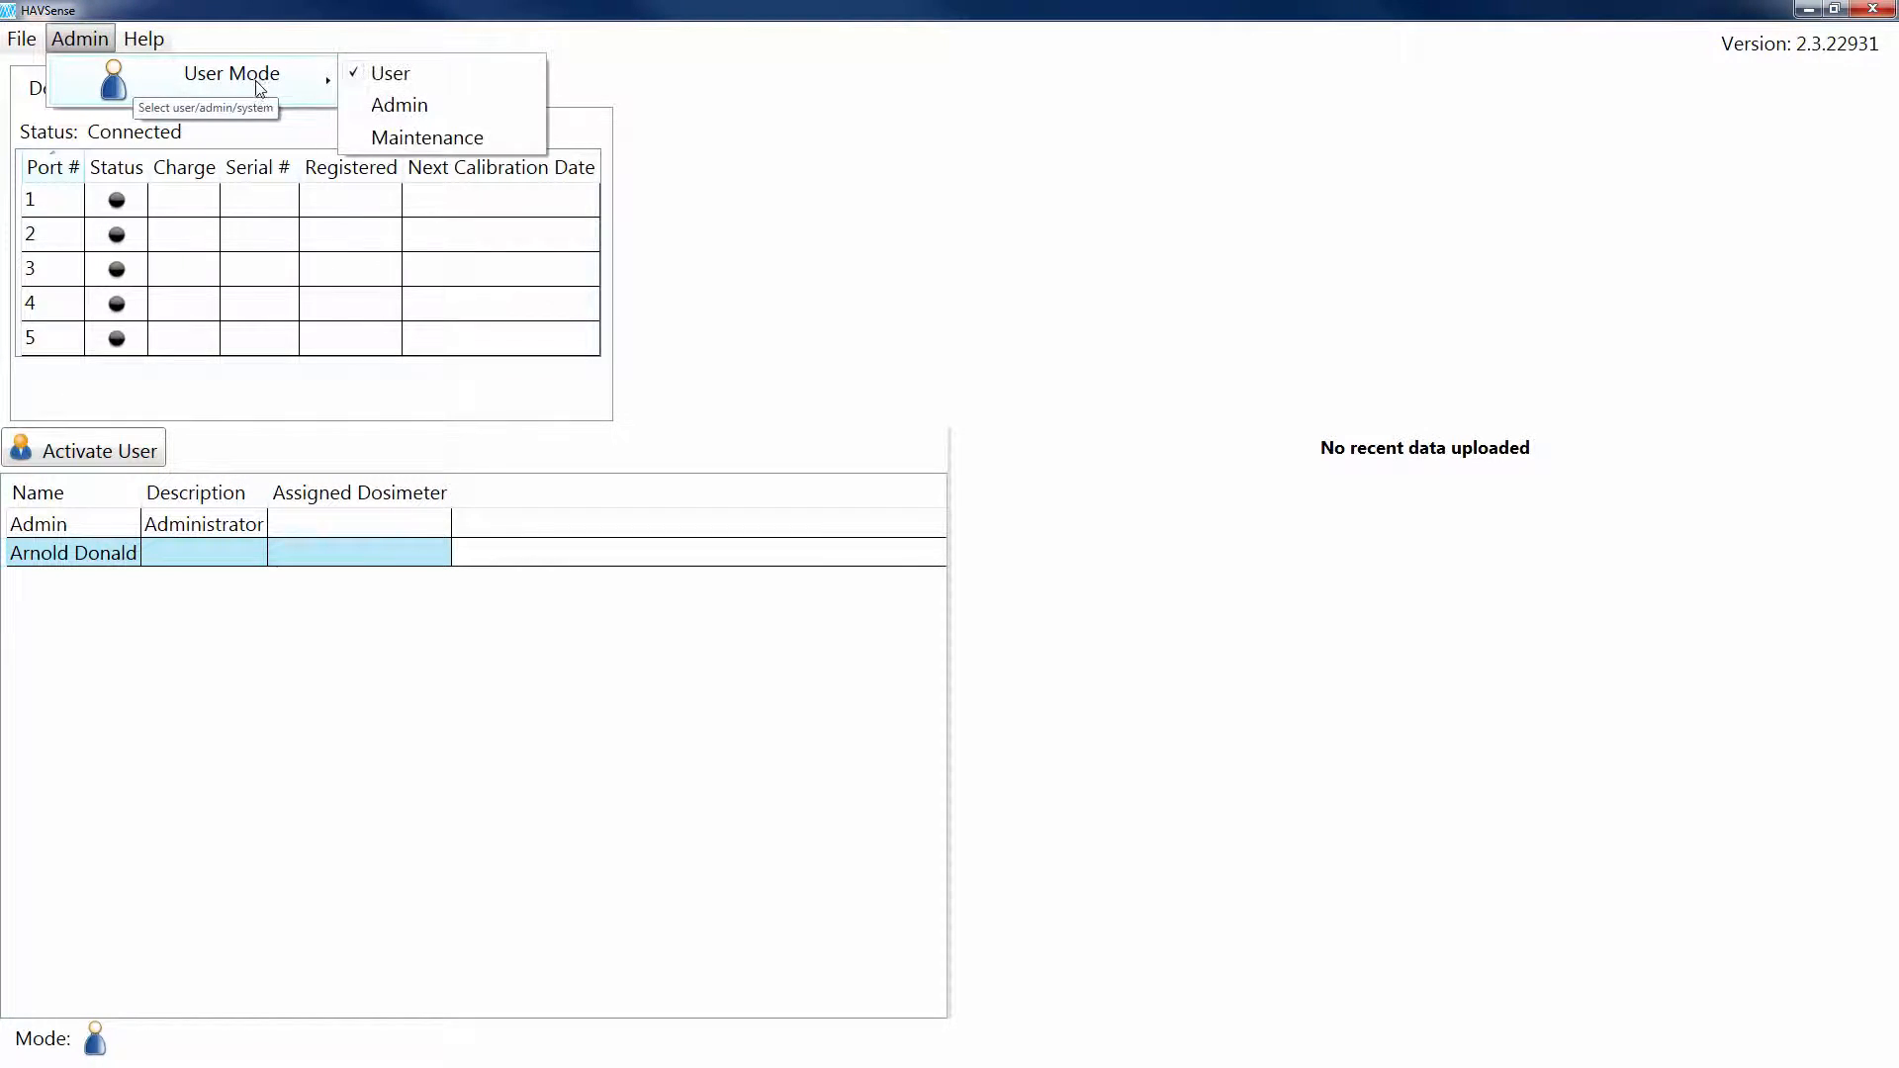
{"action": "left_click", "coordinate": [390, 101]}
{"action": "left_click", "coordinate": [272, 231]}
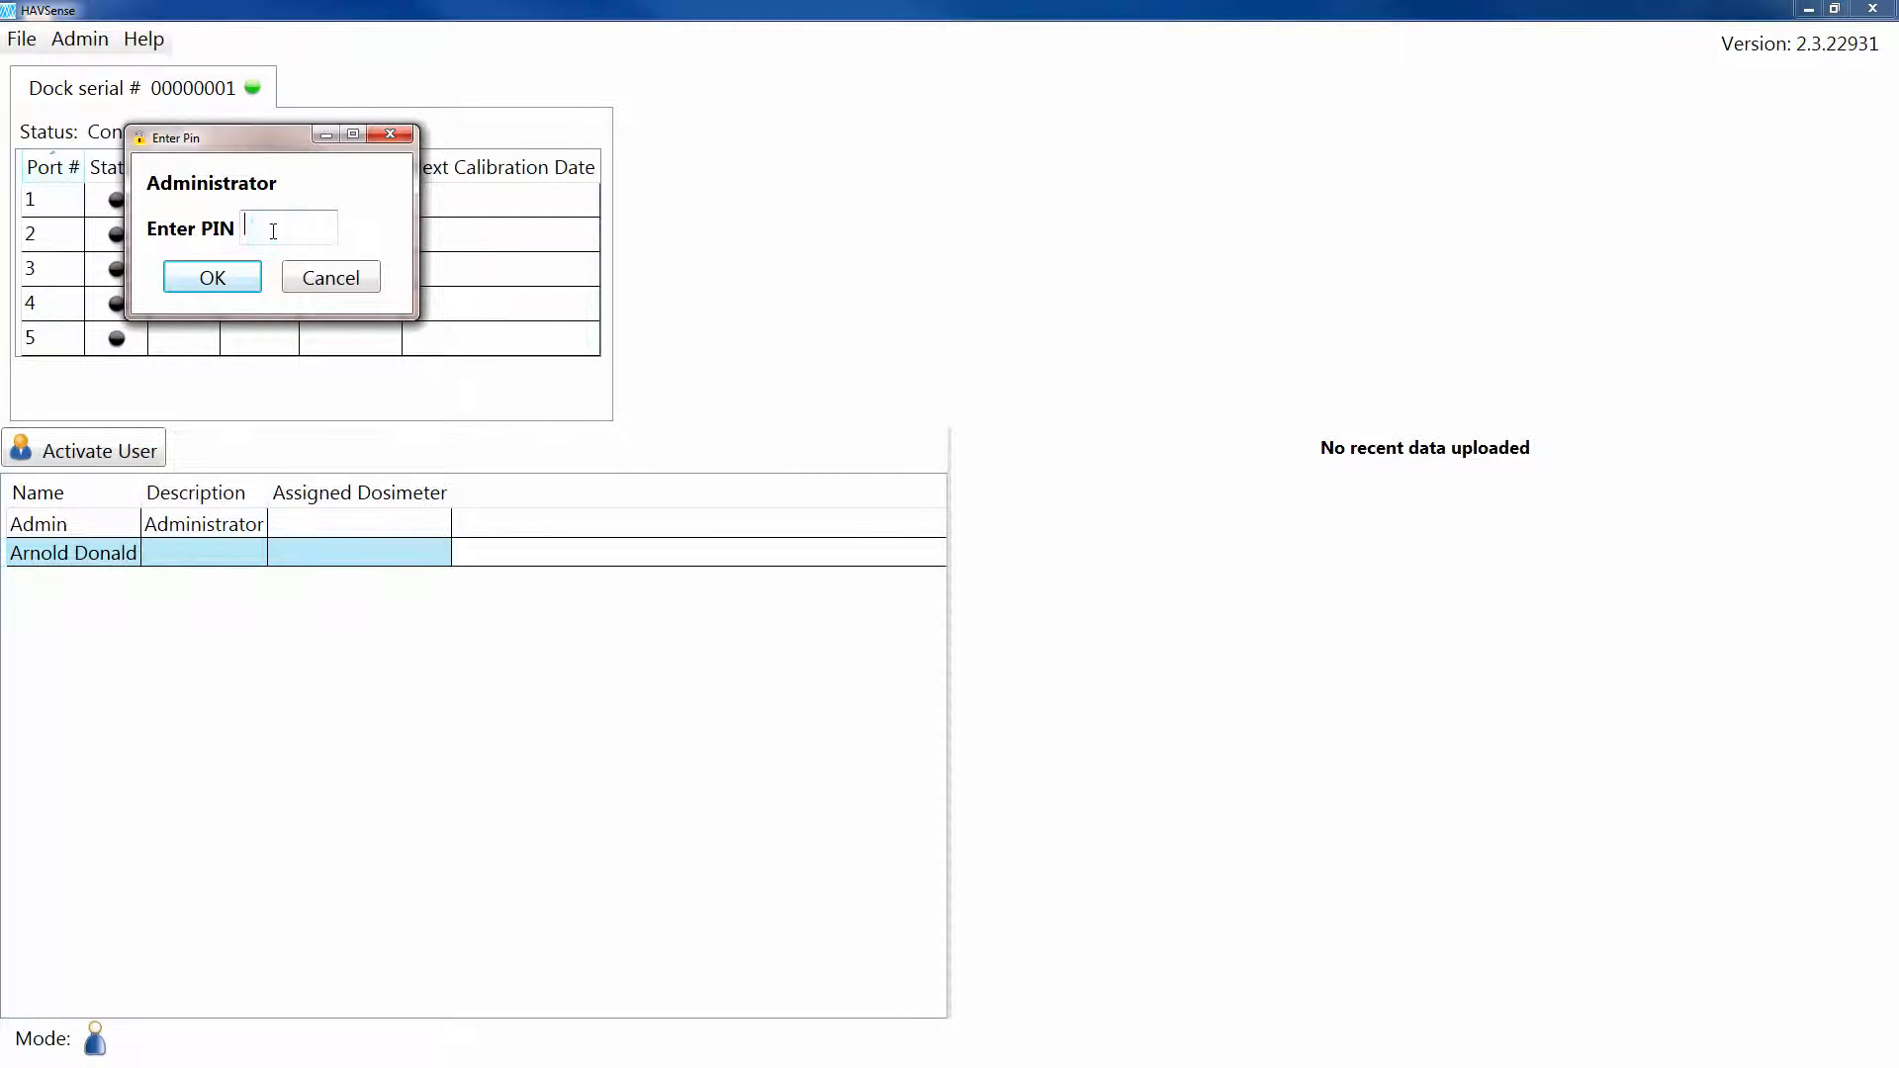
{"action": "type", "text": "1234"}
{"action": "left_click", "coordinate": [204, 289]}
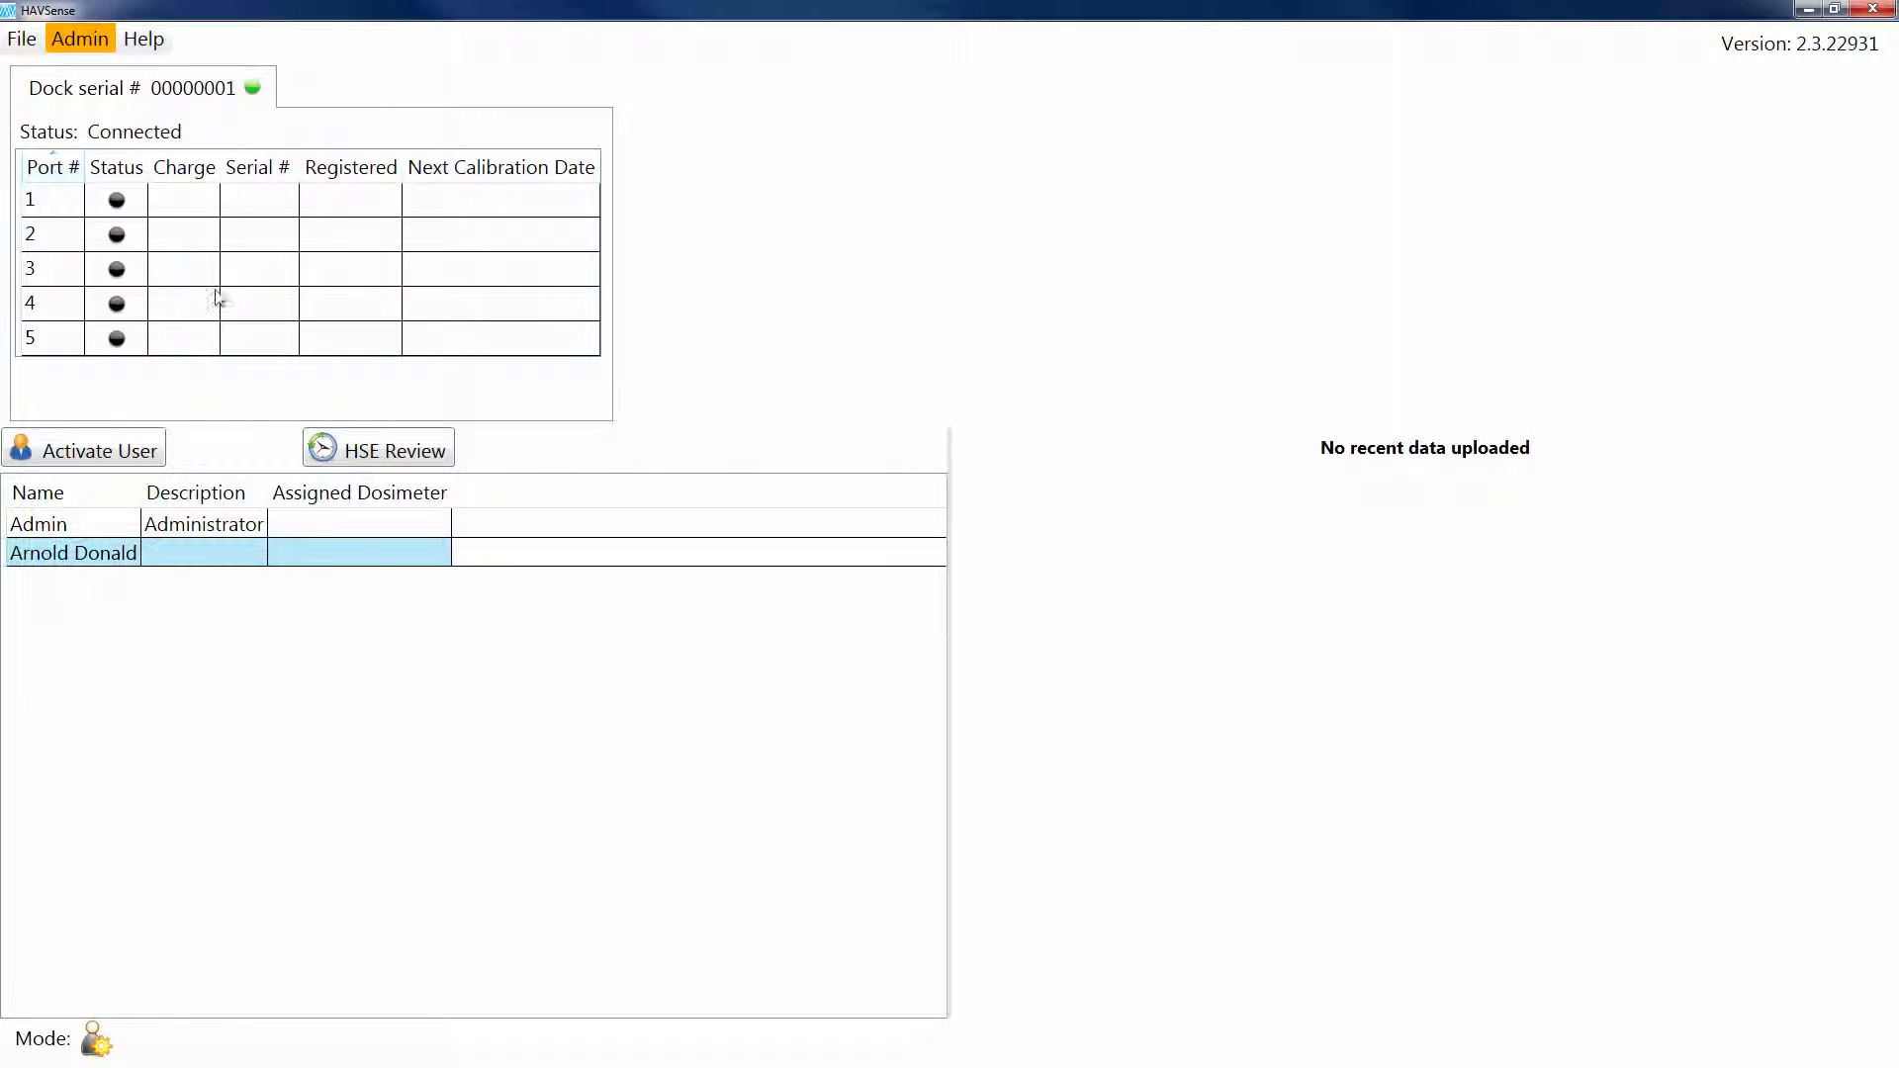
Step: In Settings > Options, make the HSE Review button visible to standard users
{"action": "left_click", "coordinate": [105, 39]}
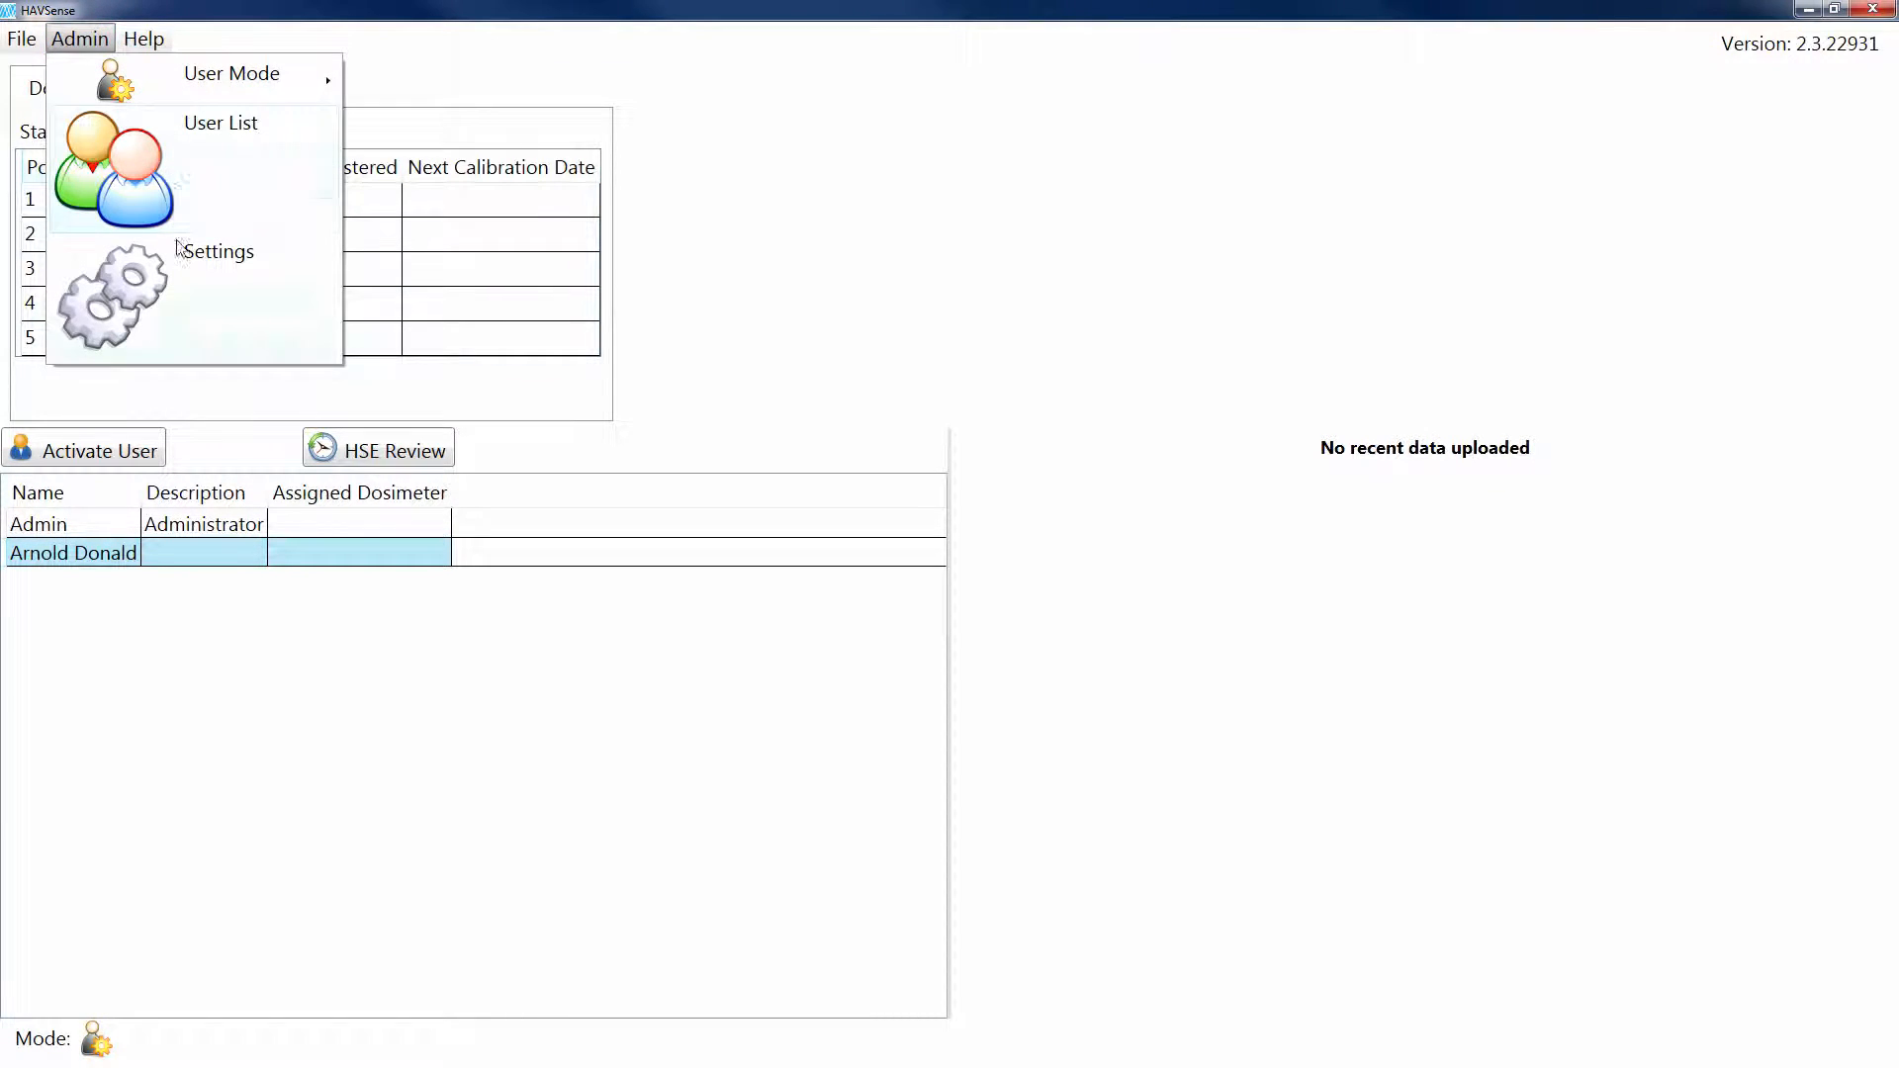
{"action": "left_click", "coordinate": [234, 254]}
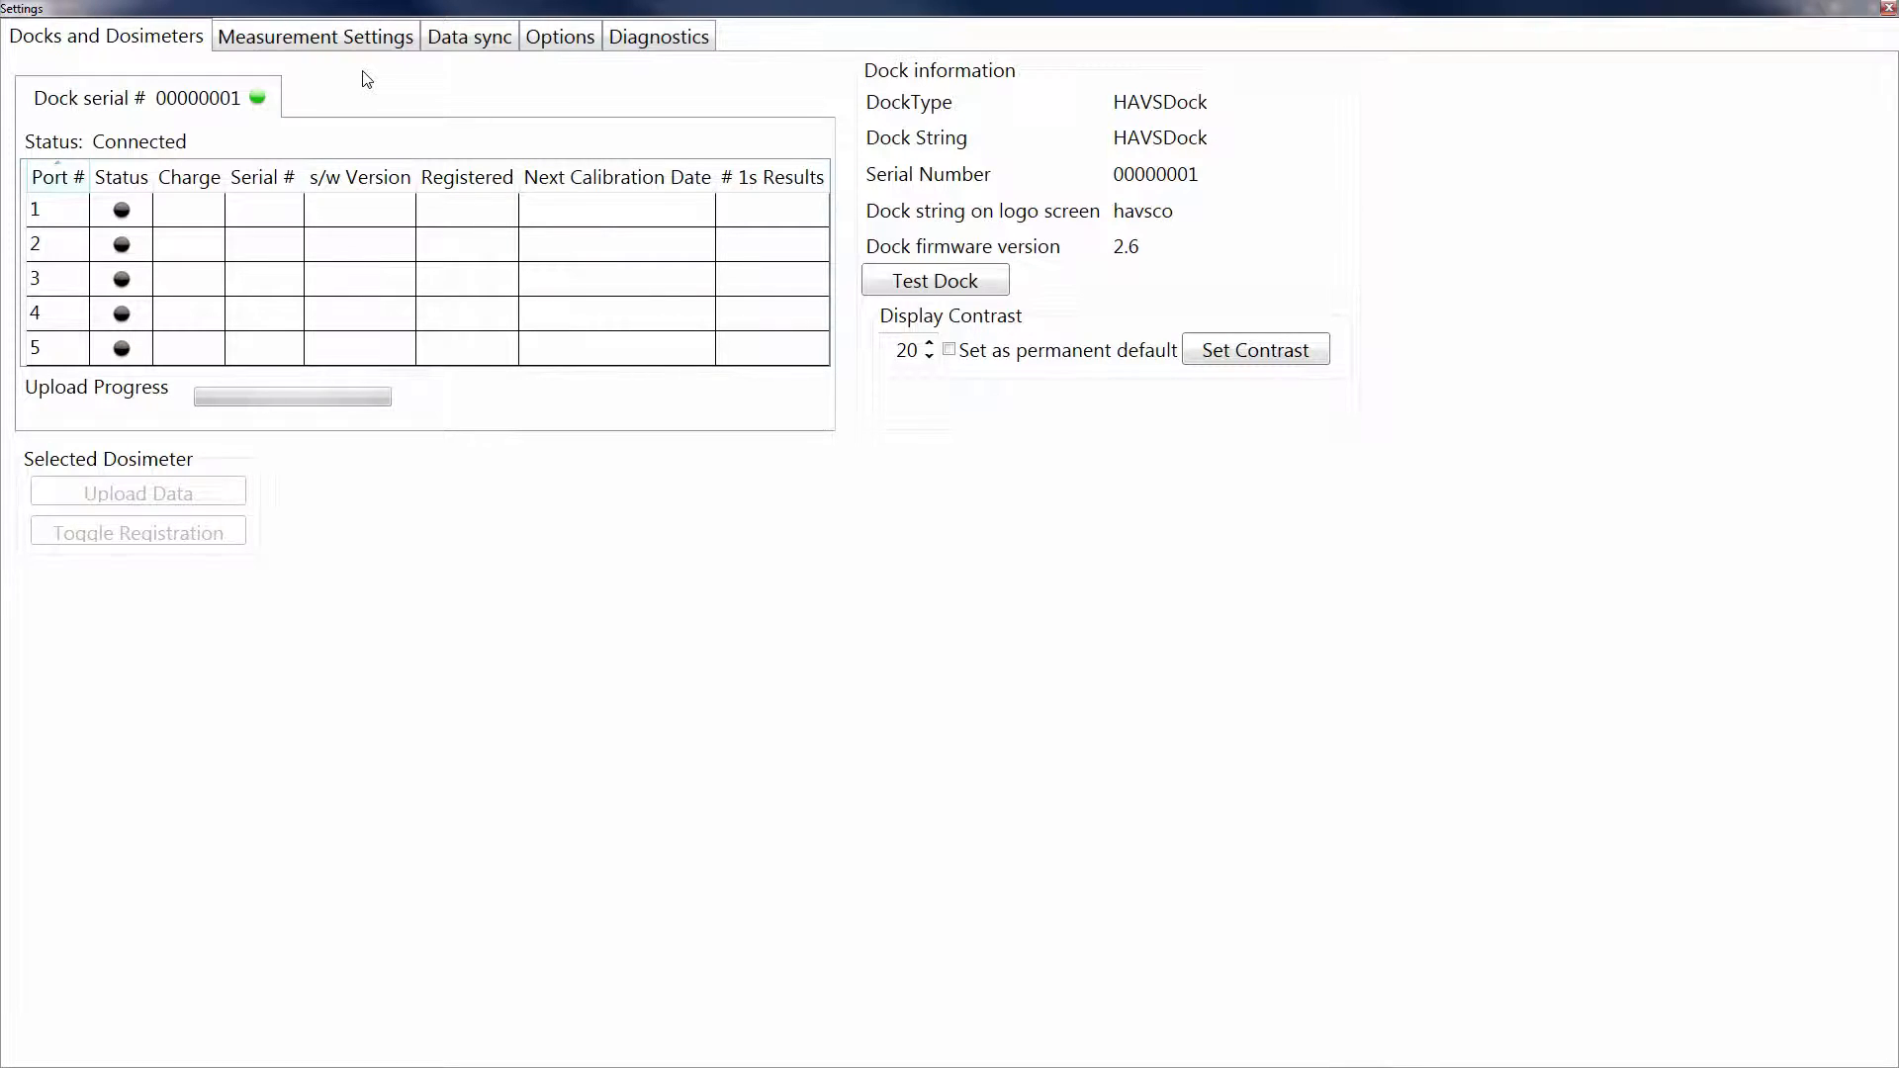
{"action": "left_click", "coordinate": [557, 39]}
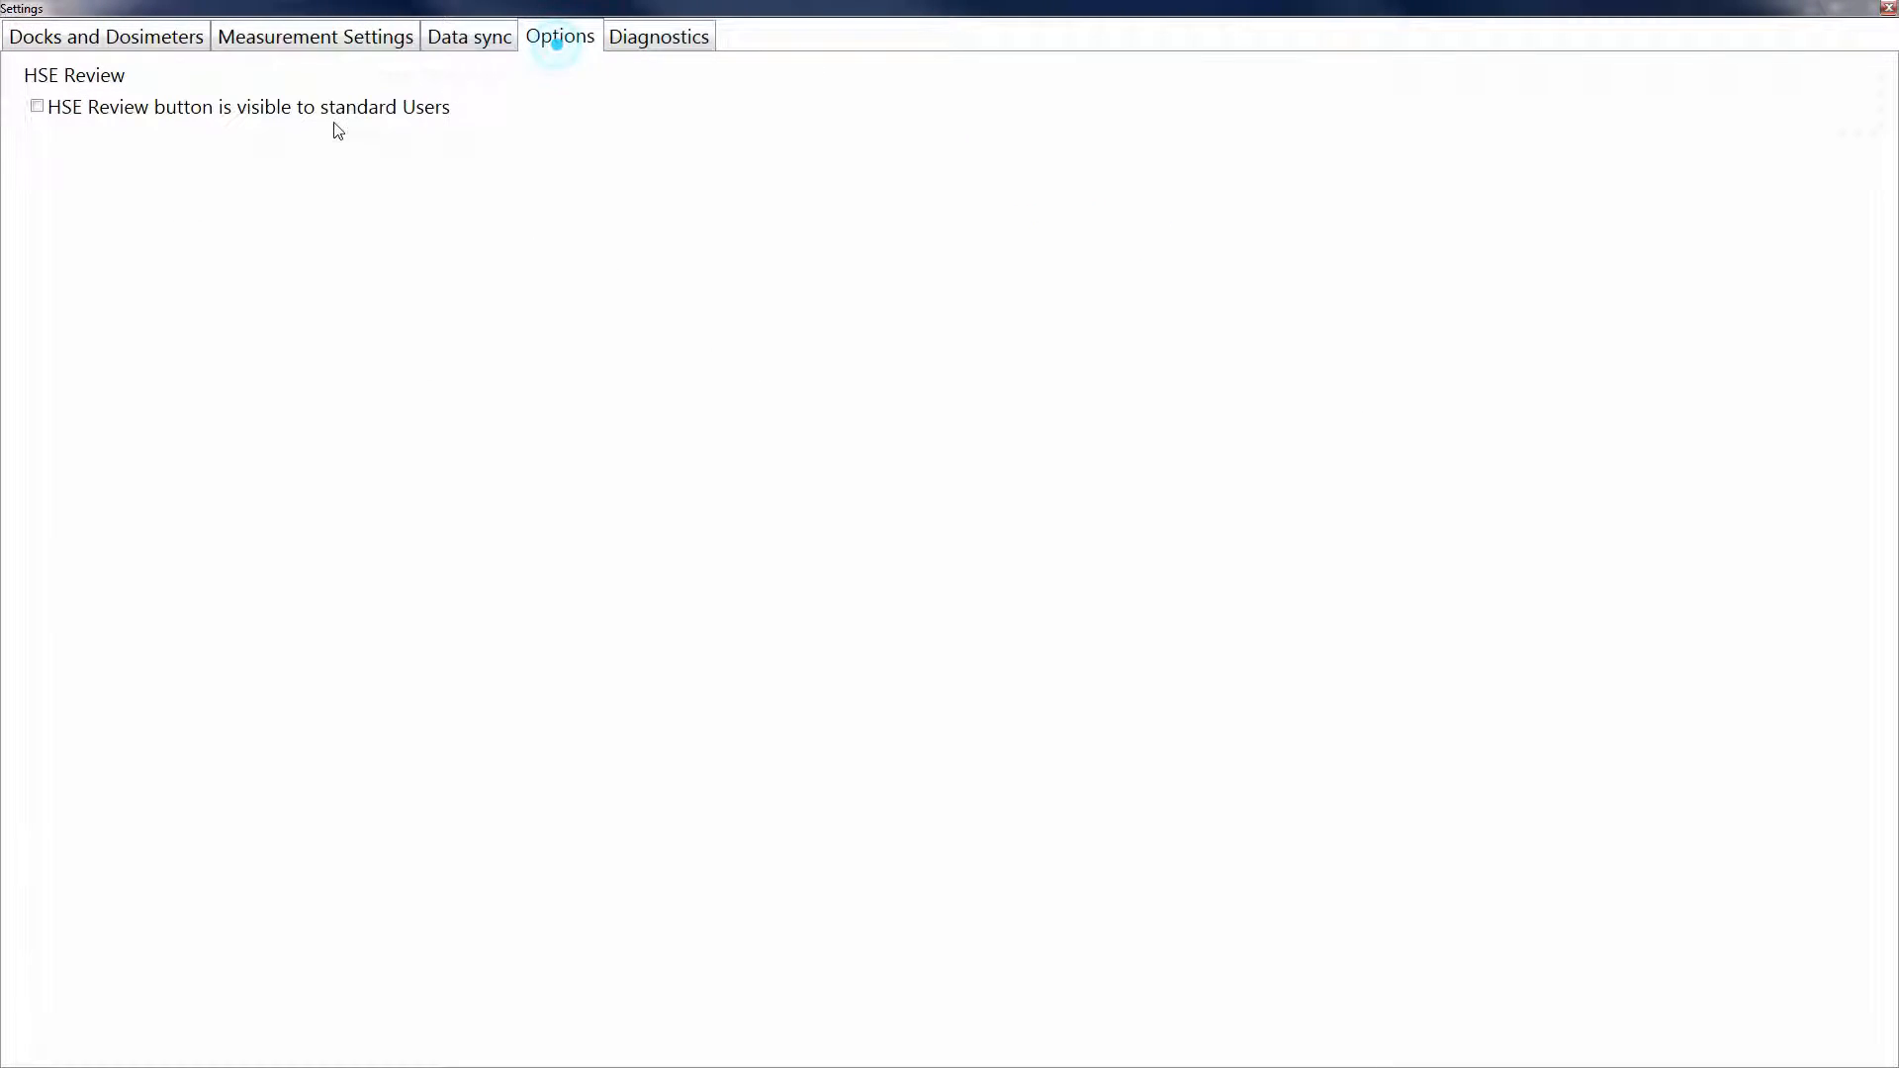
{"action": "left_click", "coordinate": [37, 107]}
{"action": "left_click", "coordinate": [1887, 8]}
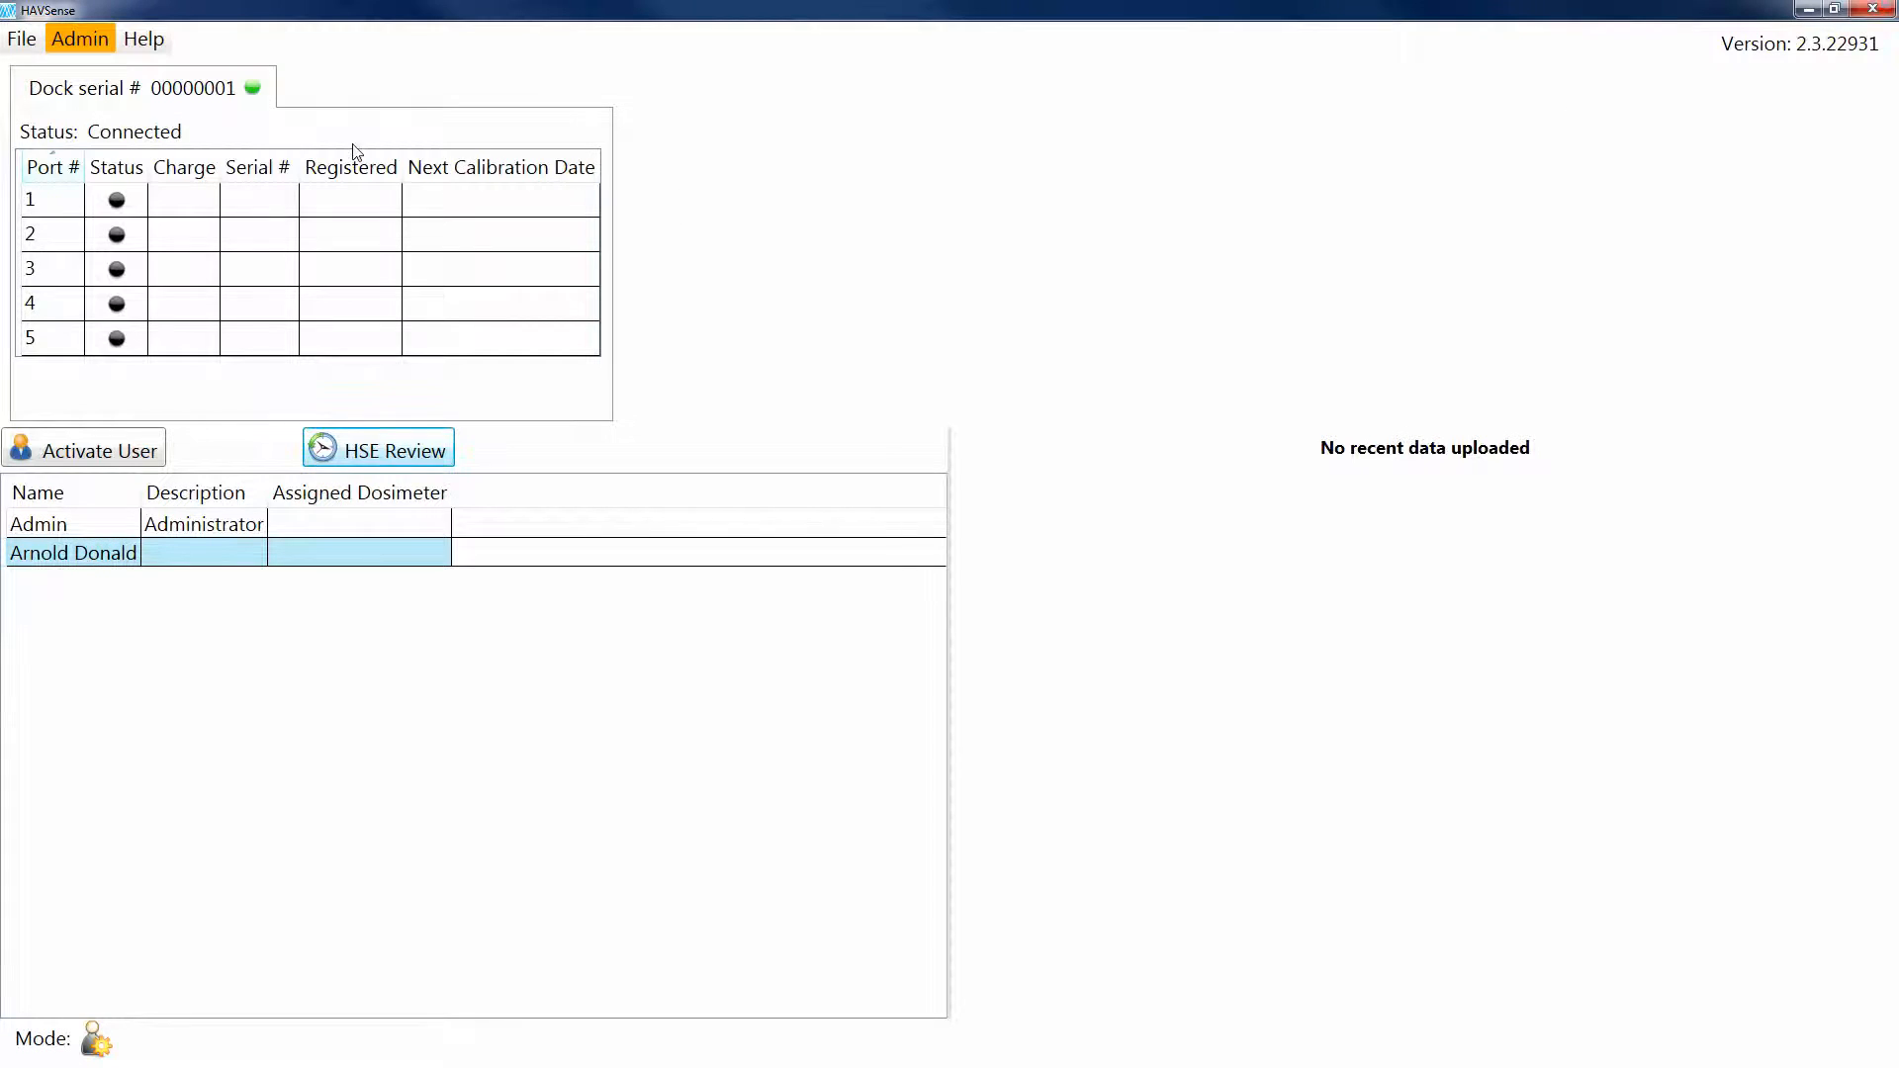
Step: Switch the user mode back to standard User
{"action": "left_click", "coordinate": [62, 44]}
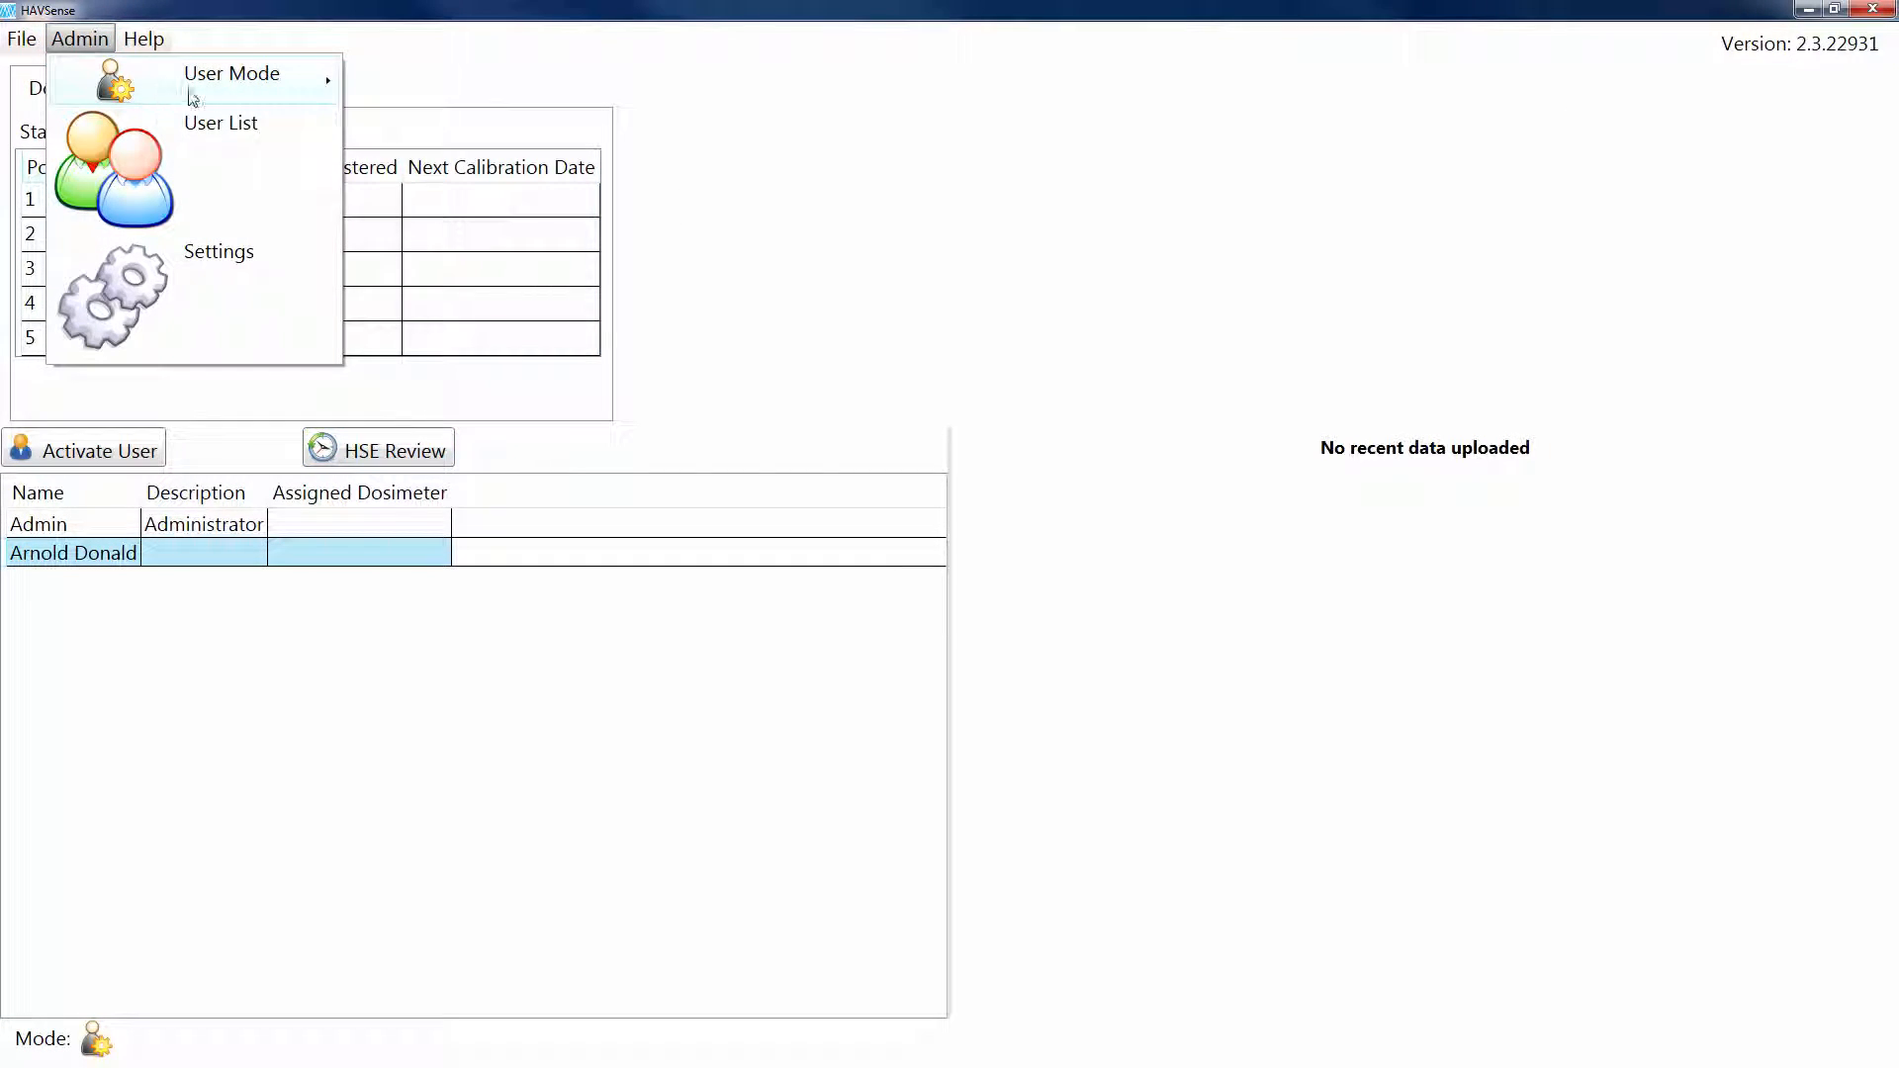
{"action": "mouse_move", "coordinate": [168, 89]}
{"action": "left_click", "coordinate": [399, 76]}
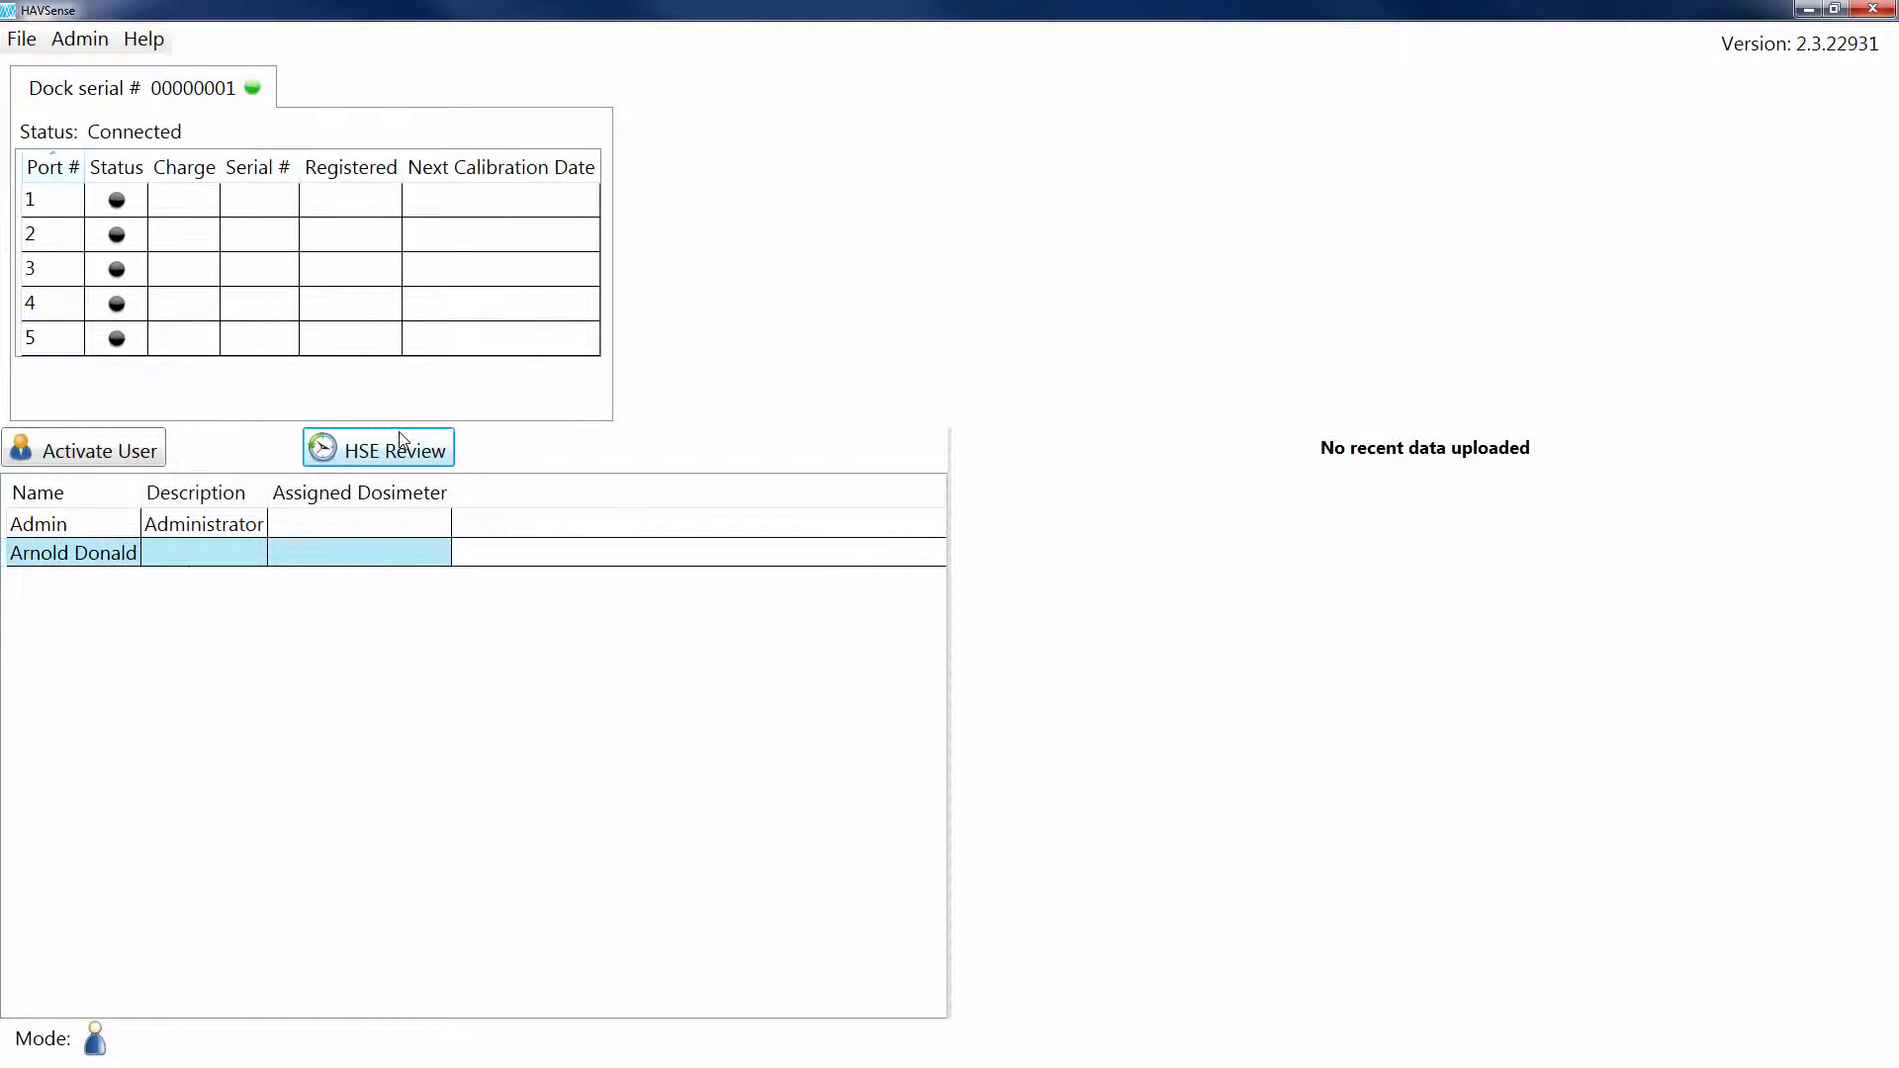
Step: Select the second listed user, start HSE Review, and confirm that user's PIN
{"action": "left_click", "coordinate": [103, 552]}
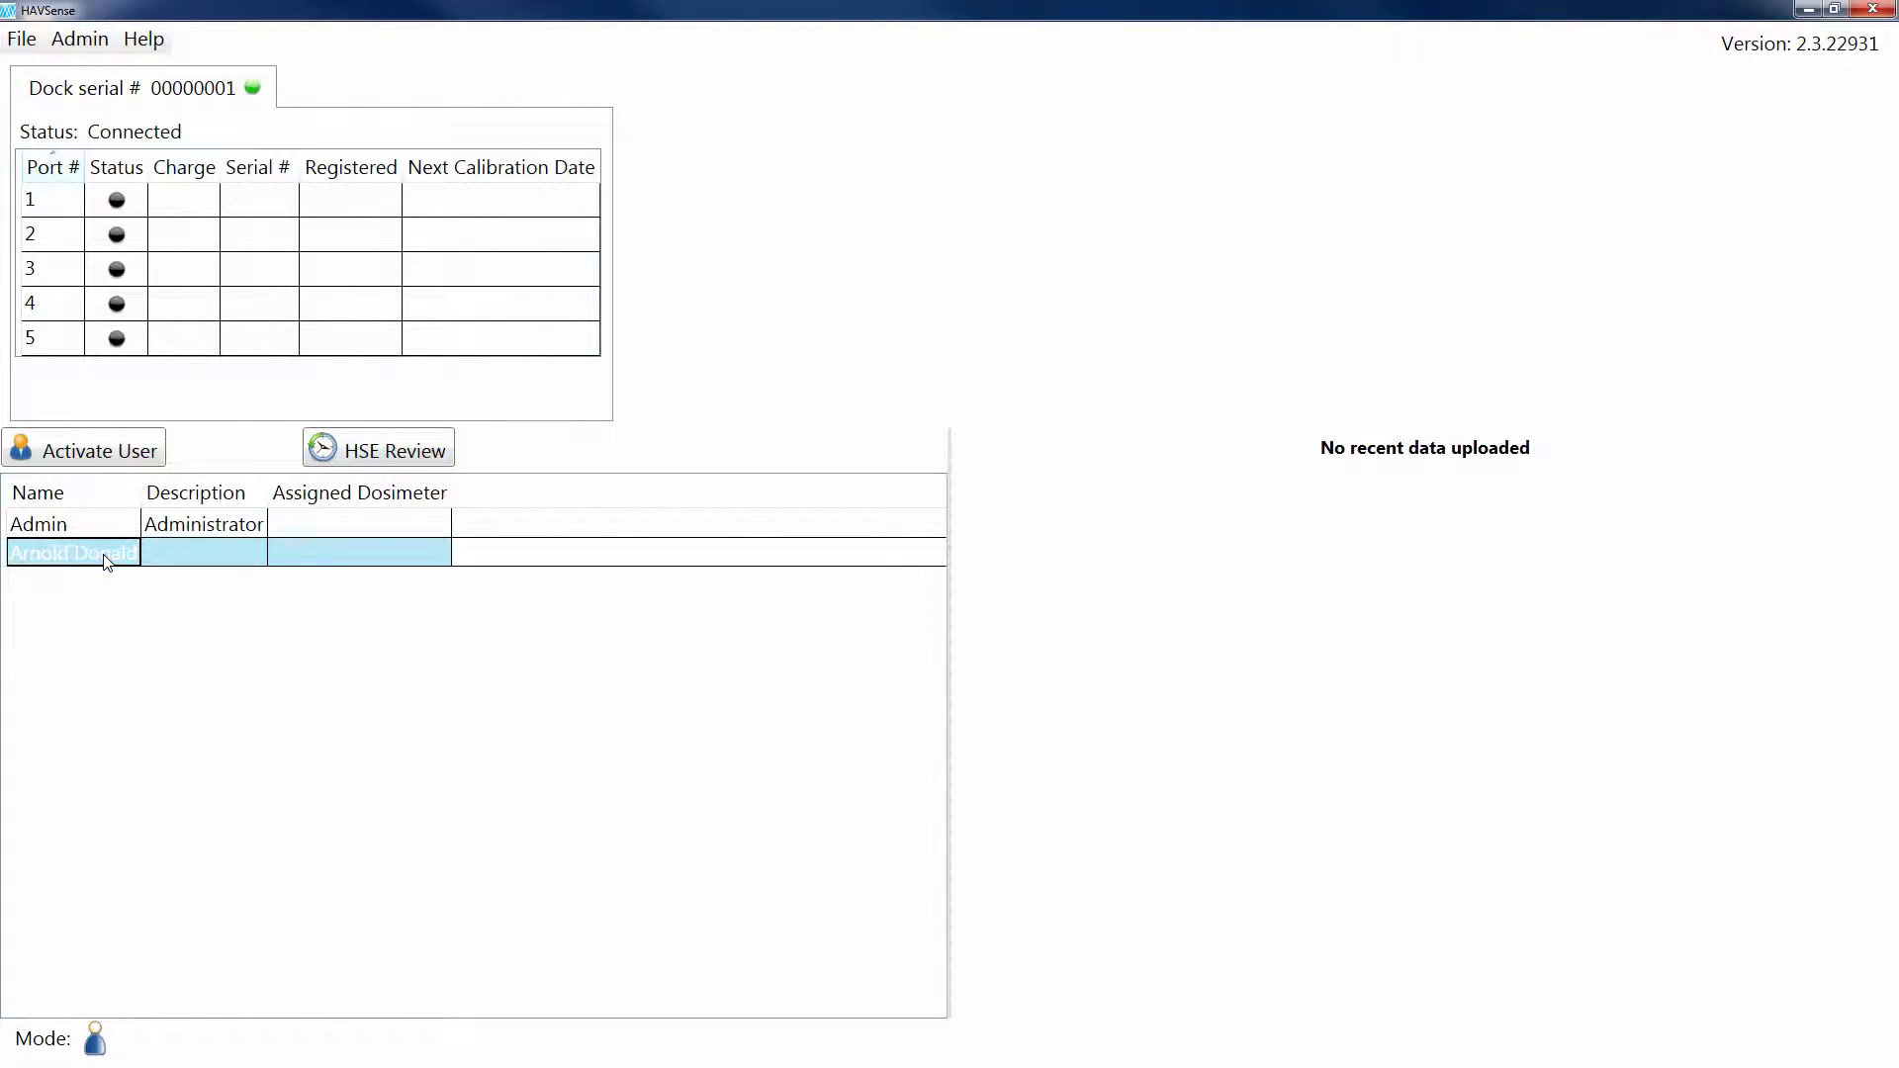
{"action": "left_click", "coordinate": [345, 447]}
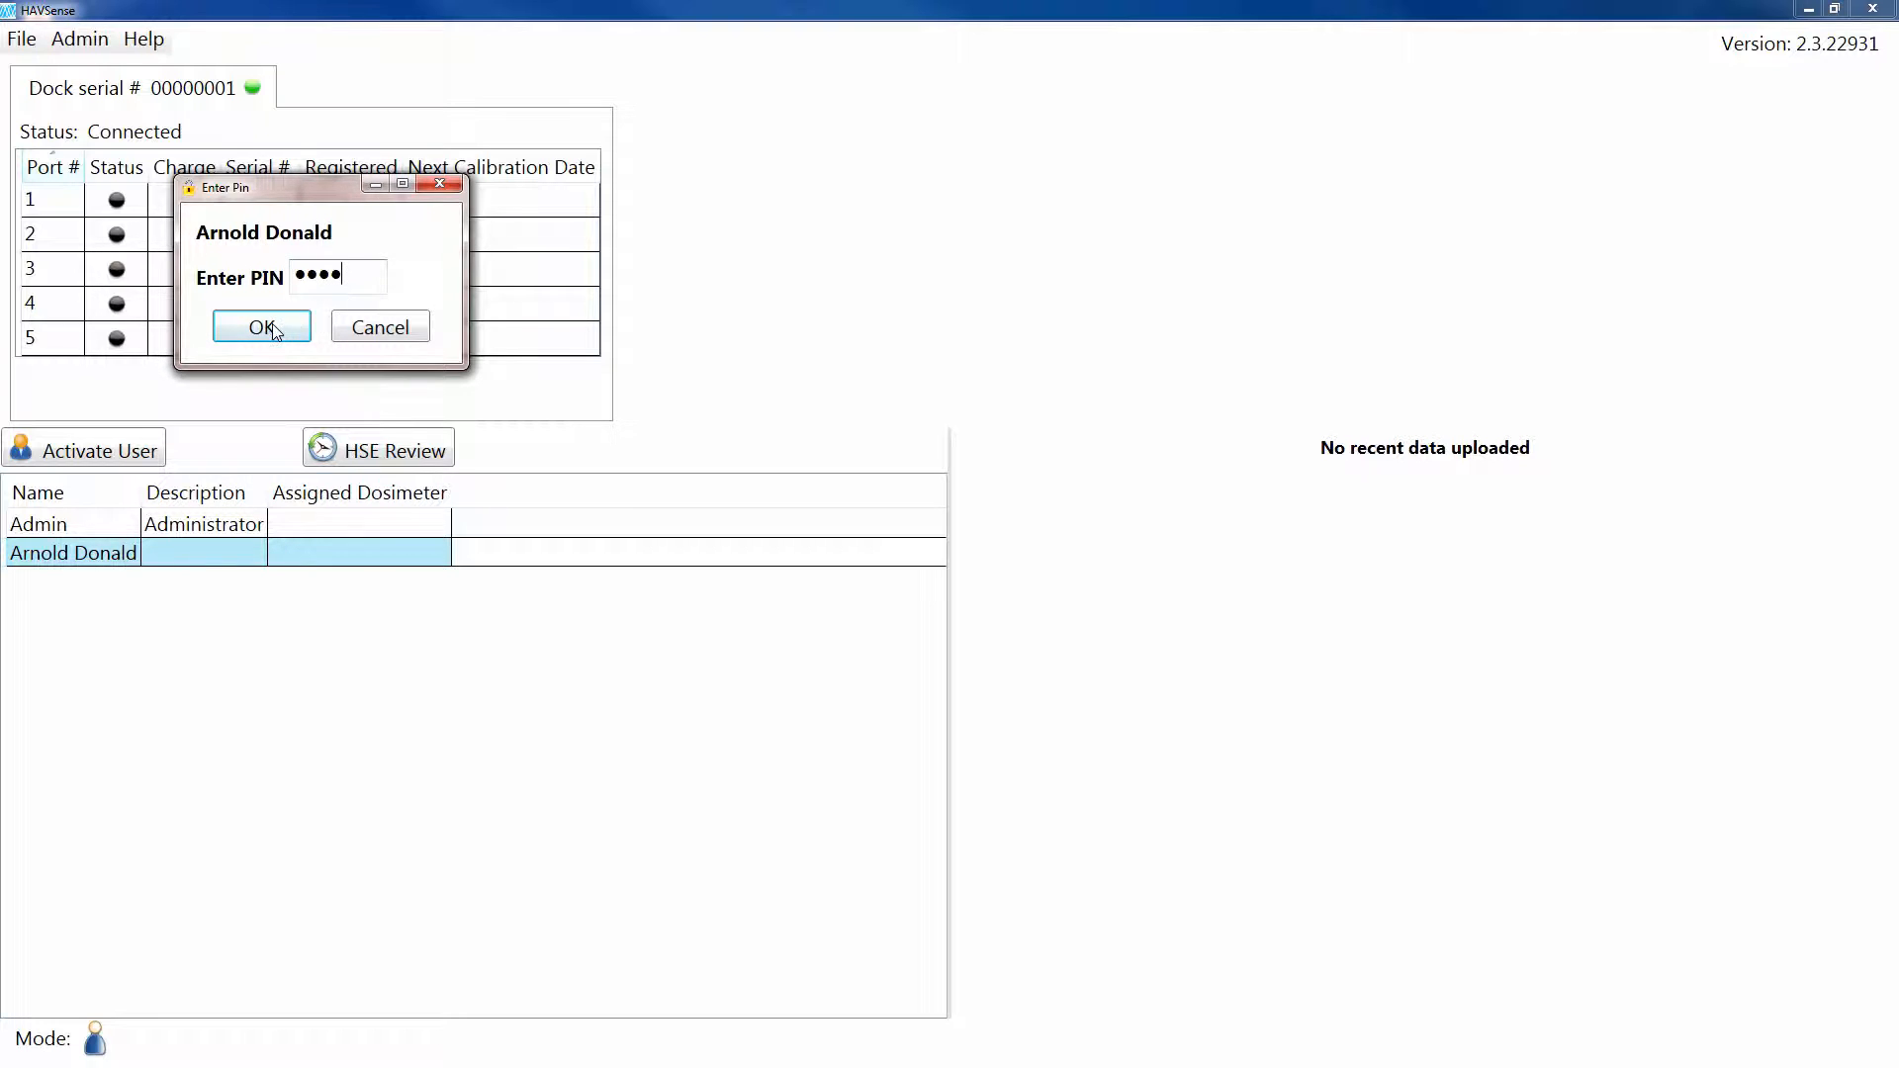
{"action": "left_click", "coordinate": [271, 323]}
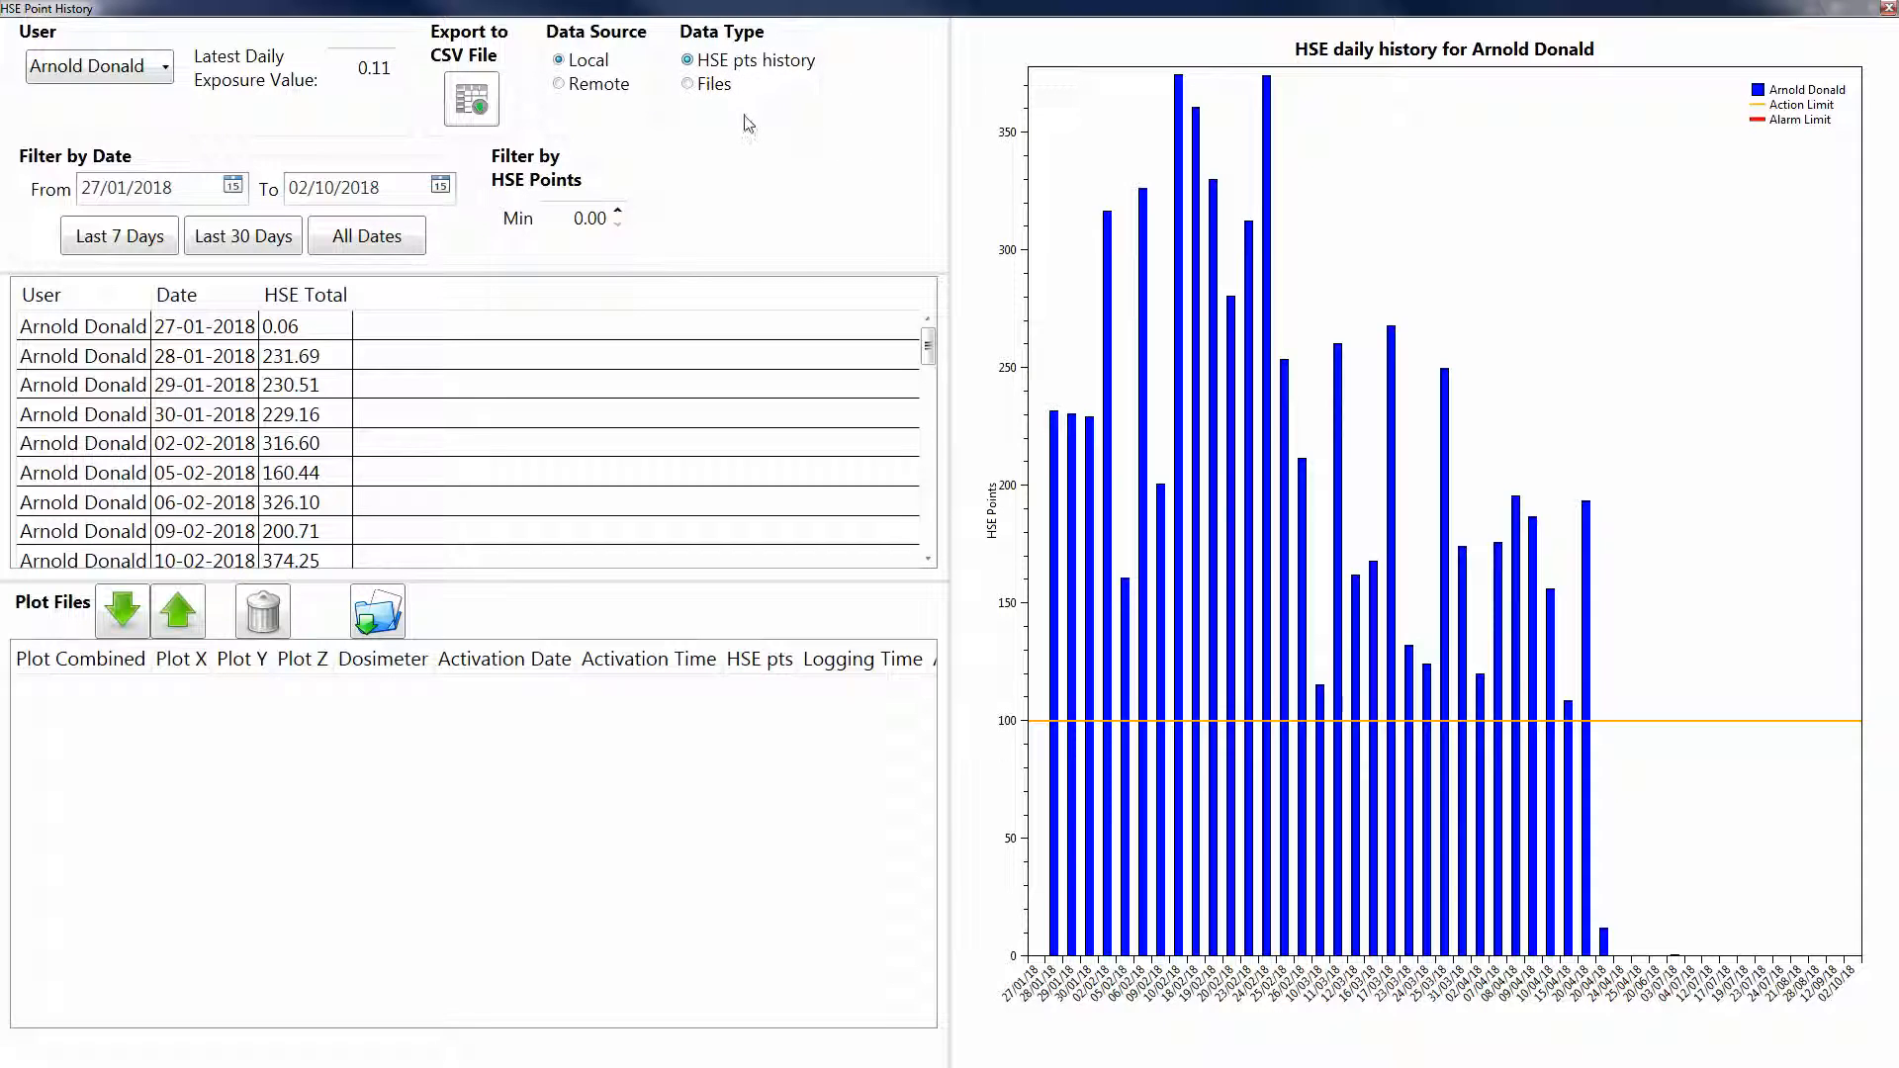
{"action": "left_click", "coordinate": [689, 87]}
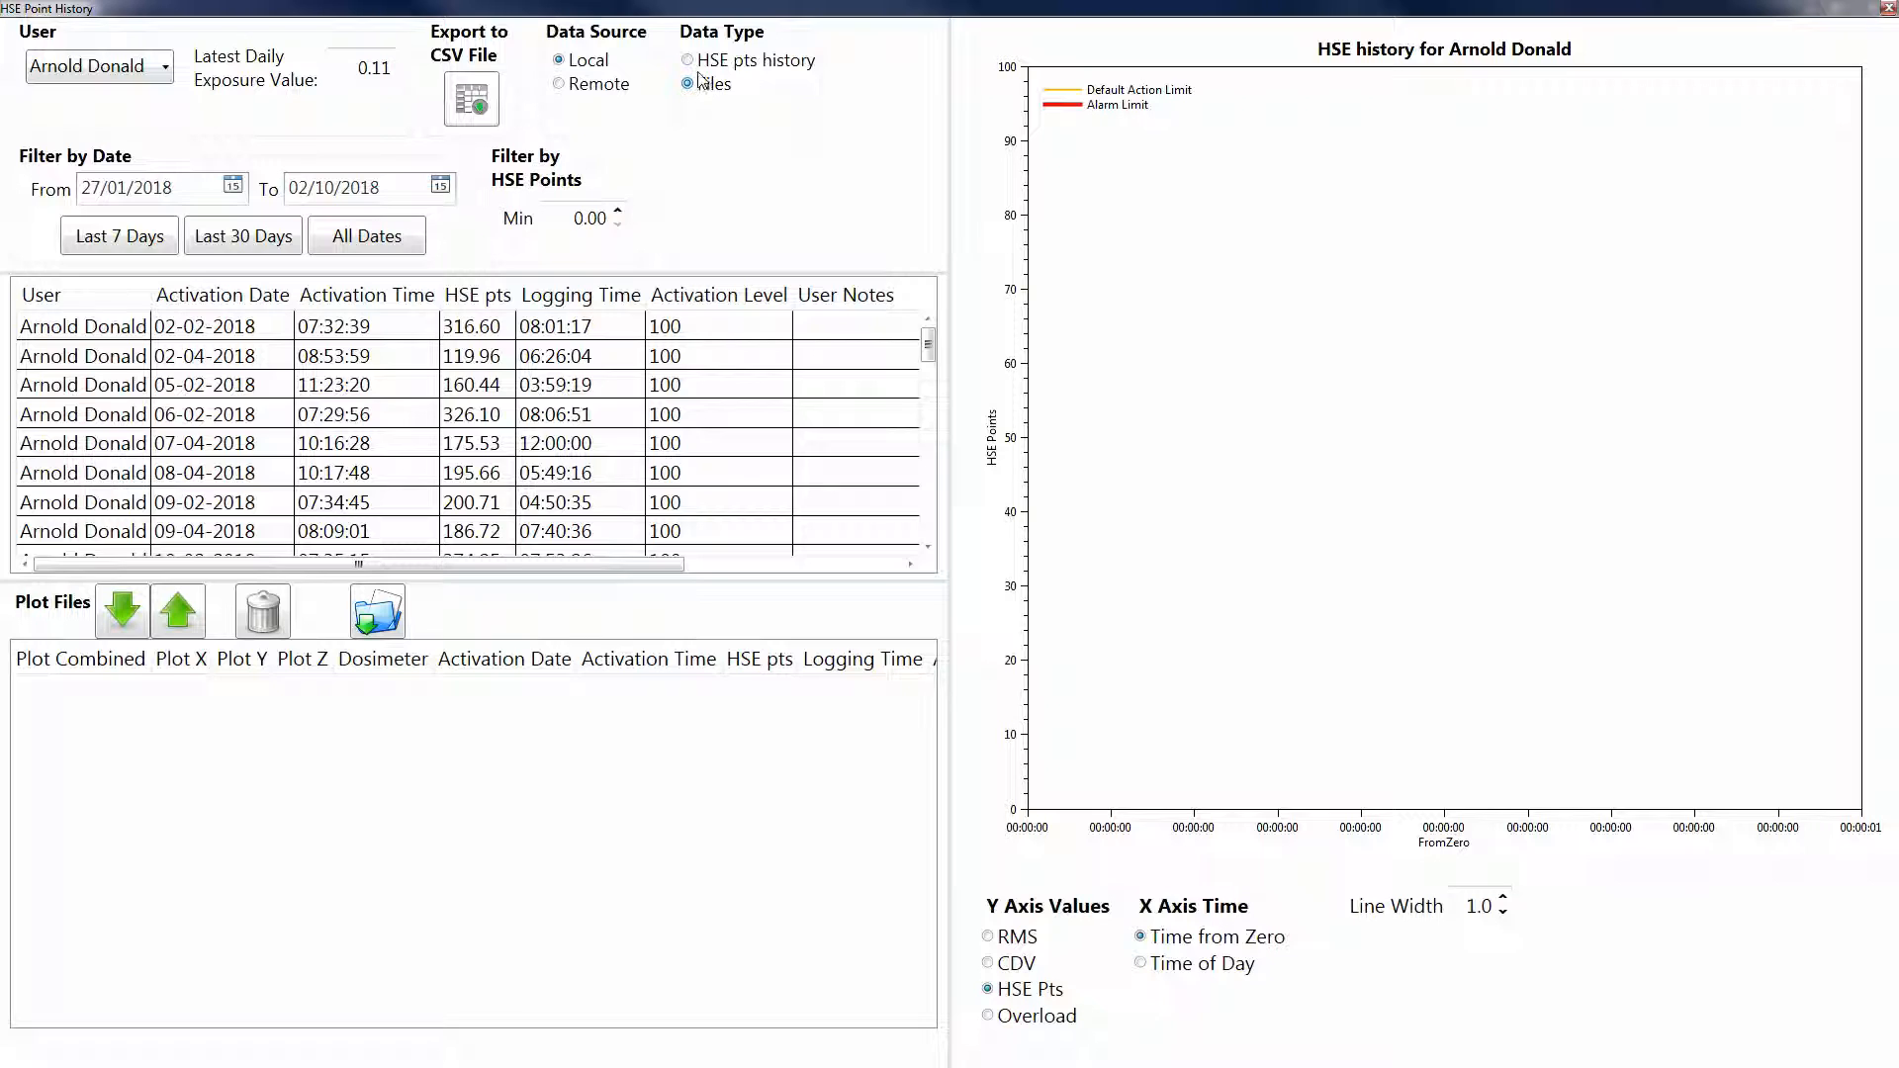
{"action": "left_click", "coordinate": [688, 63]}
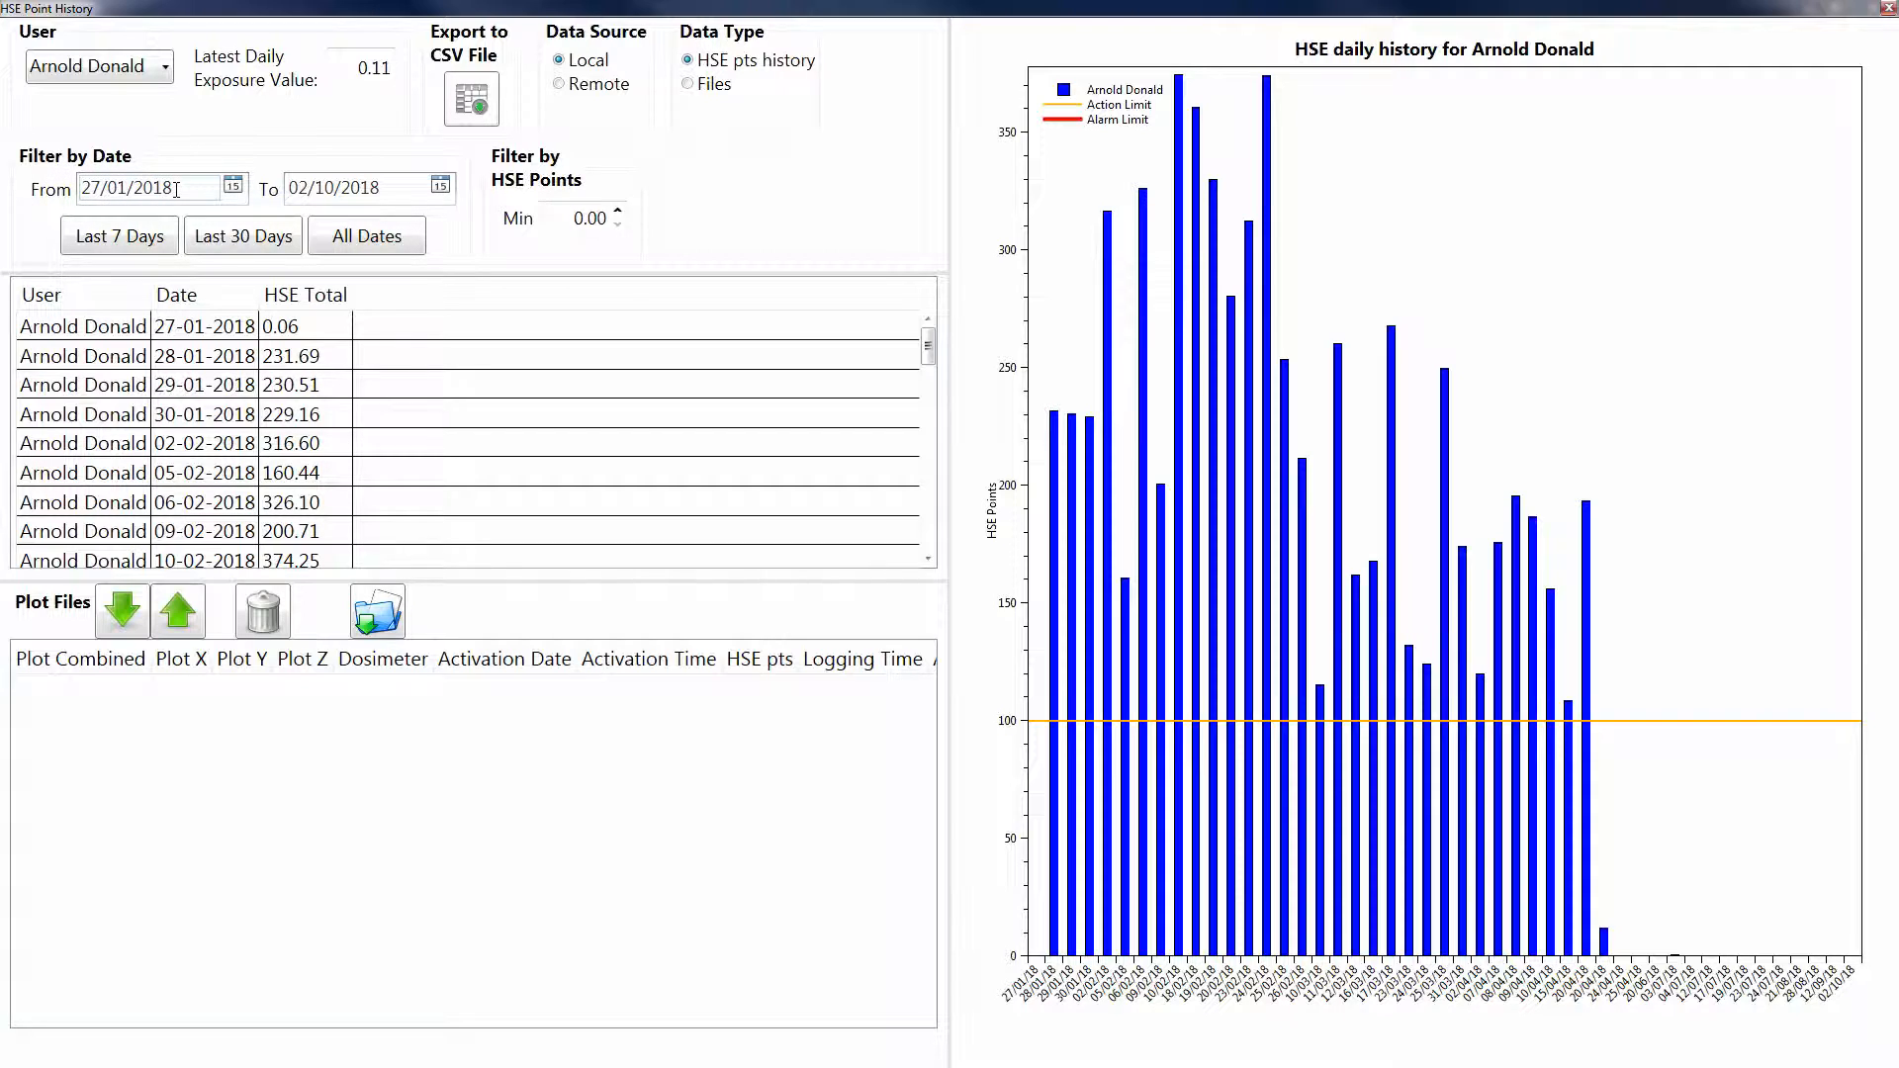
{"action": "left_click", "coordinate": [441, 188]}
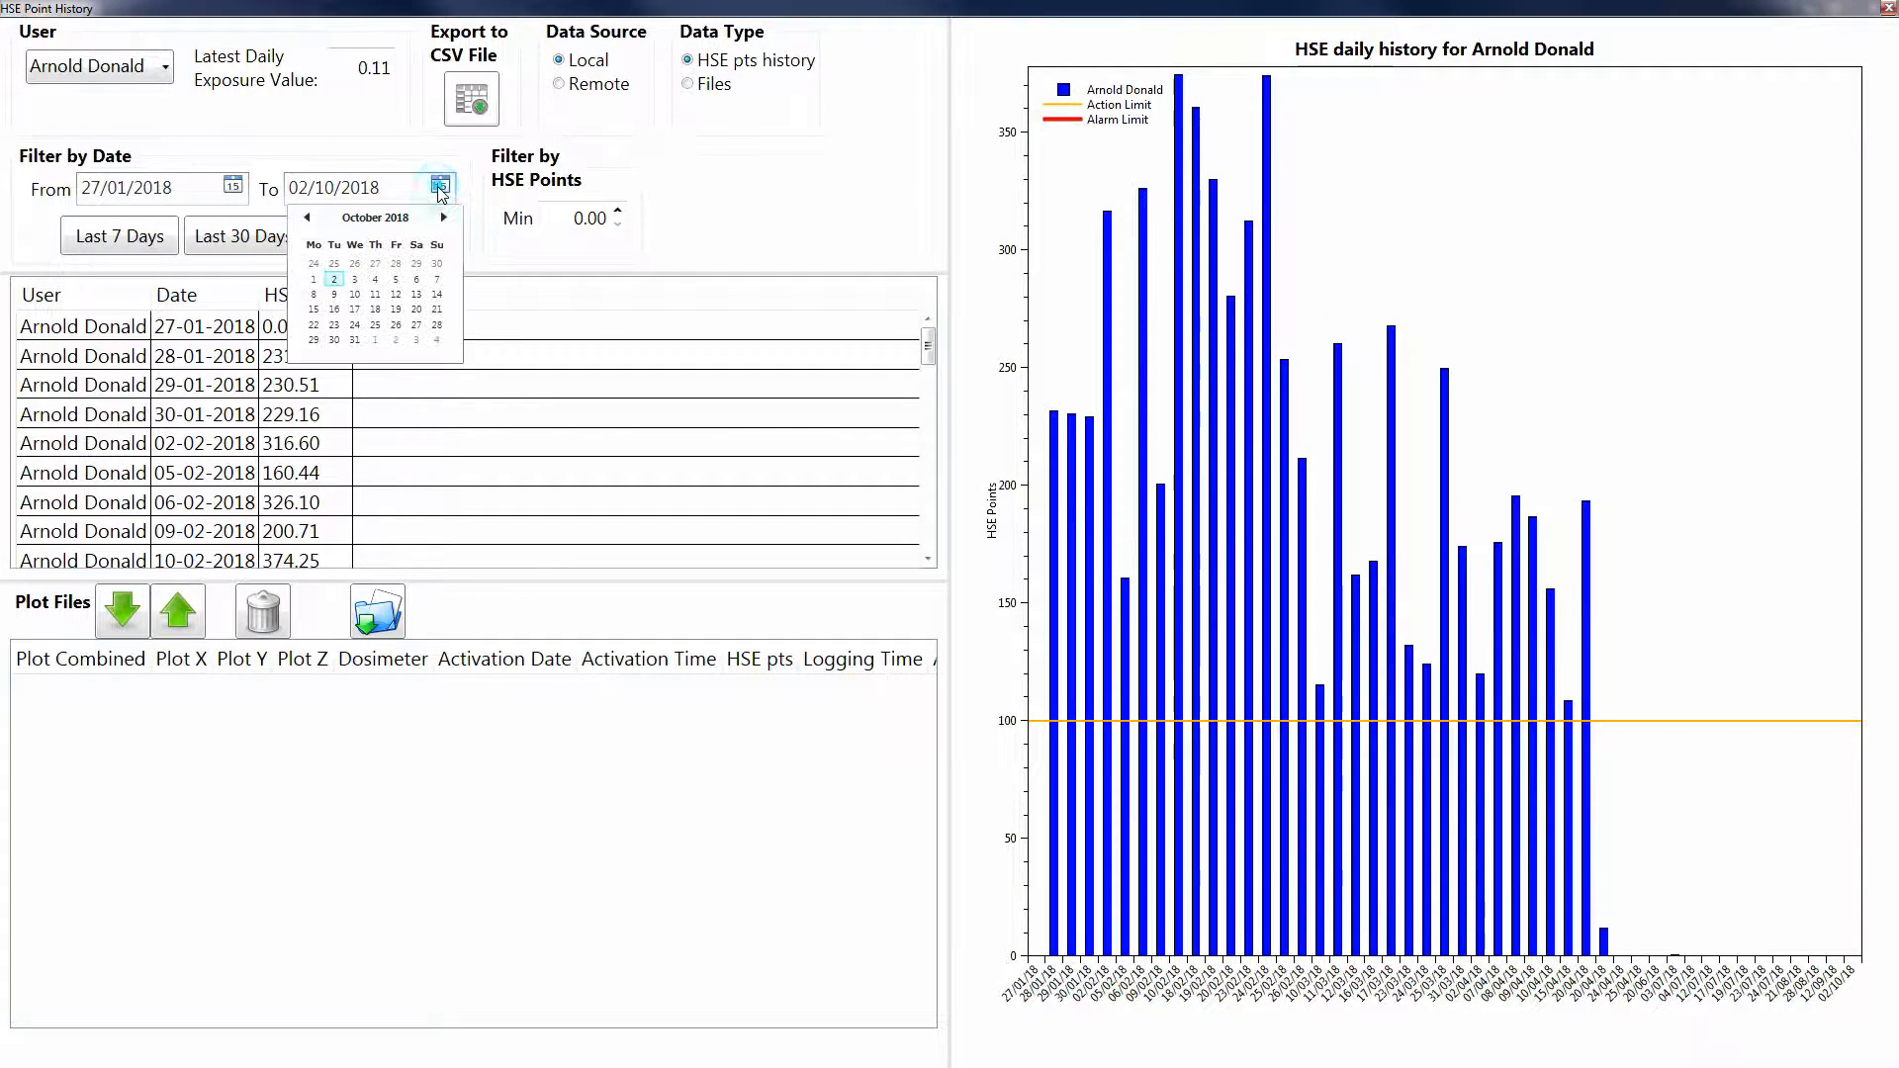
{"action": "left_click", "coordinate": [355, 279]}
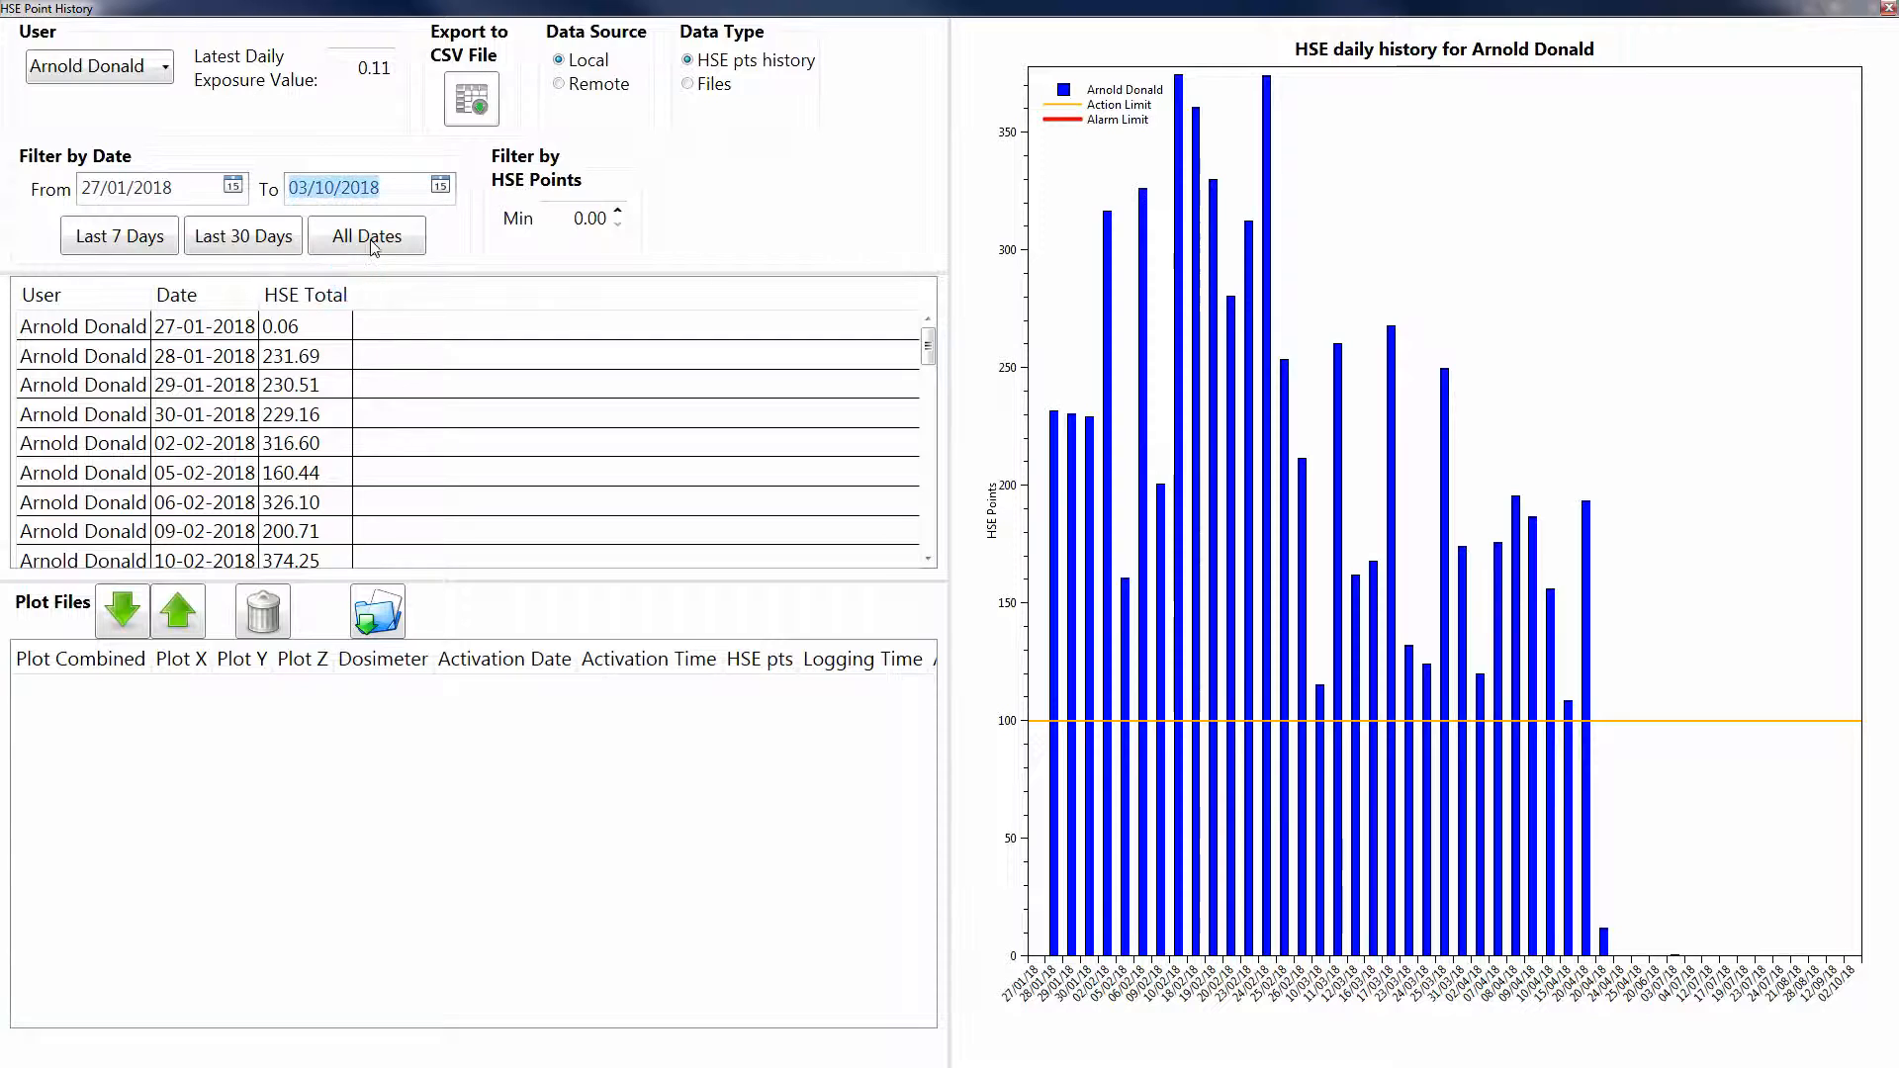
{"action": "left_click", "coordinate": [440, 188]}
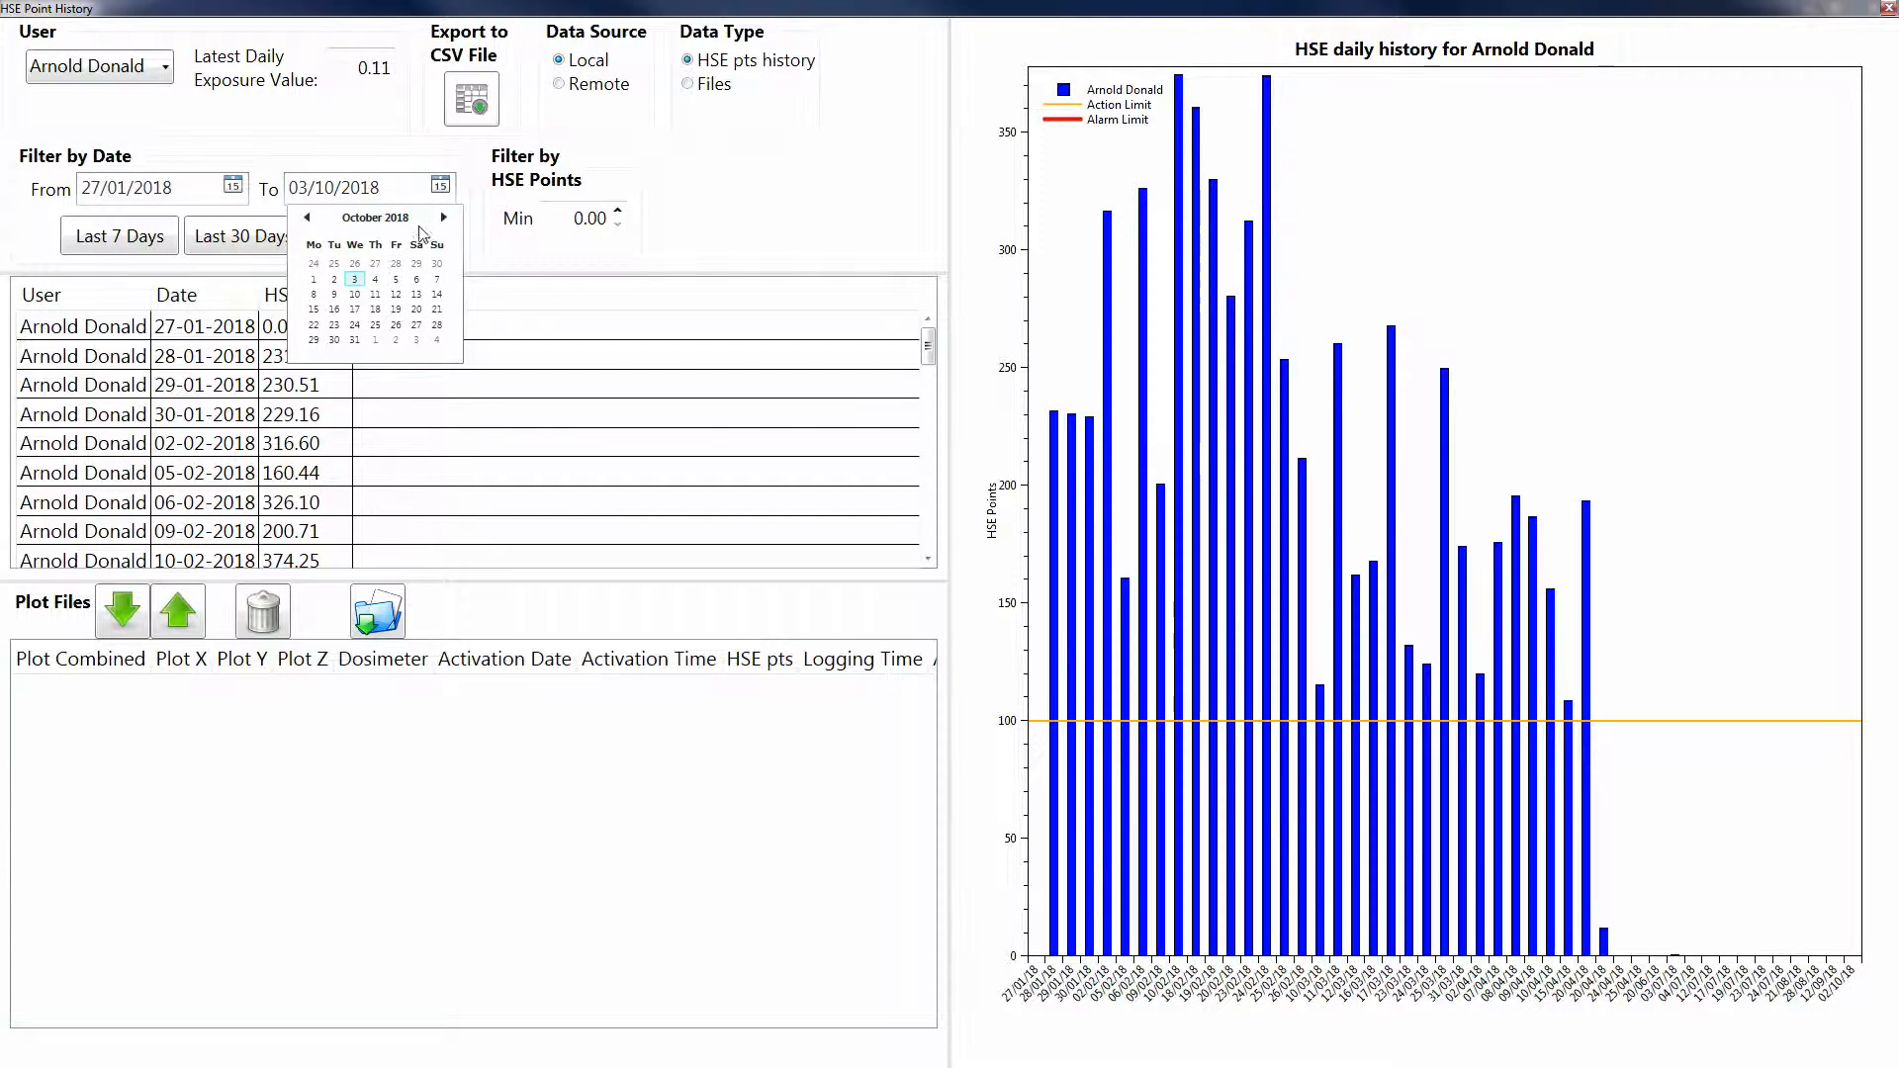
{"action": "left_click", "coordinate": [445, 217]}
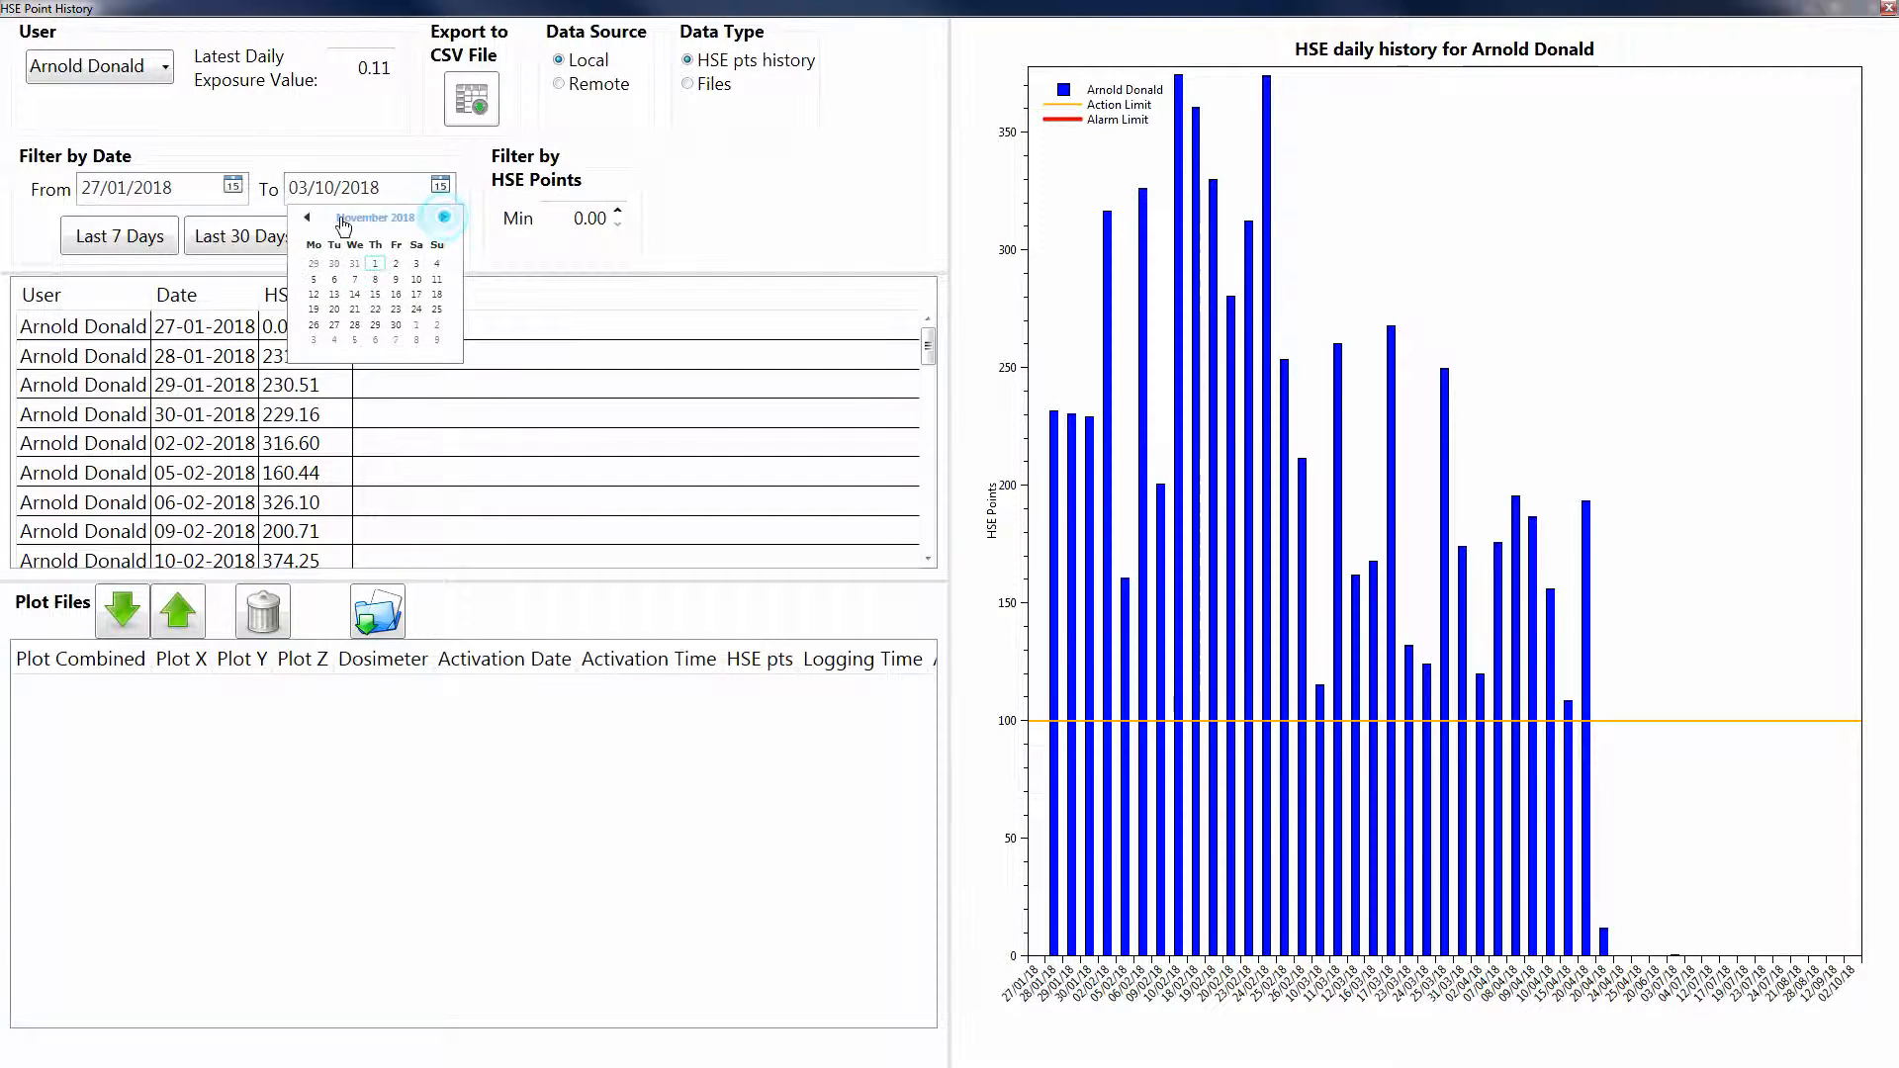
{"action": "left_click", "coordinate": [307, 217]}
{"action": "left_click", "coordinate": [334, 281]}
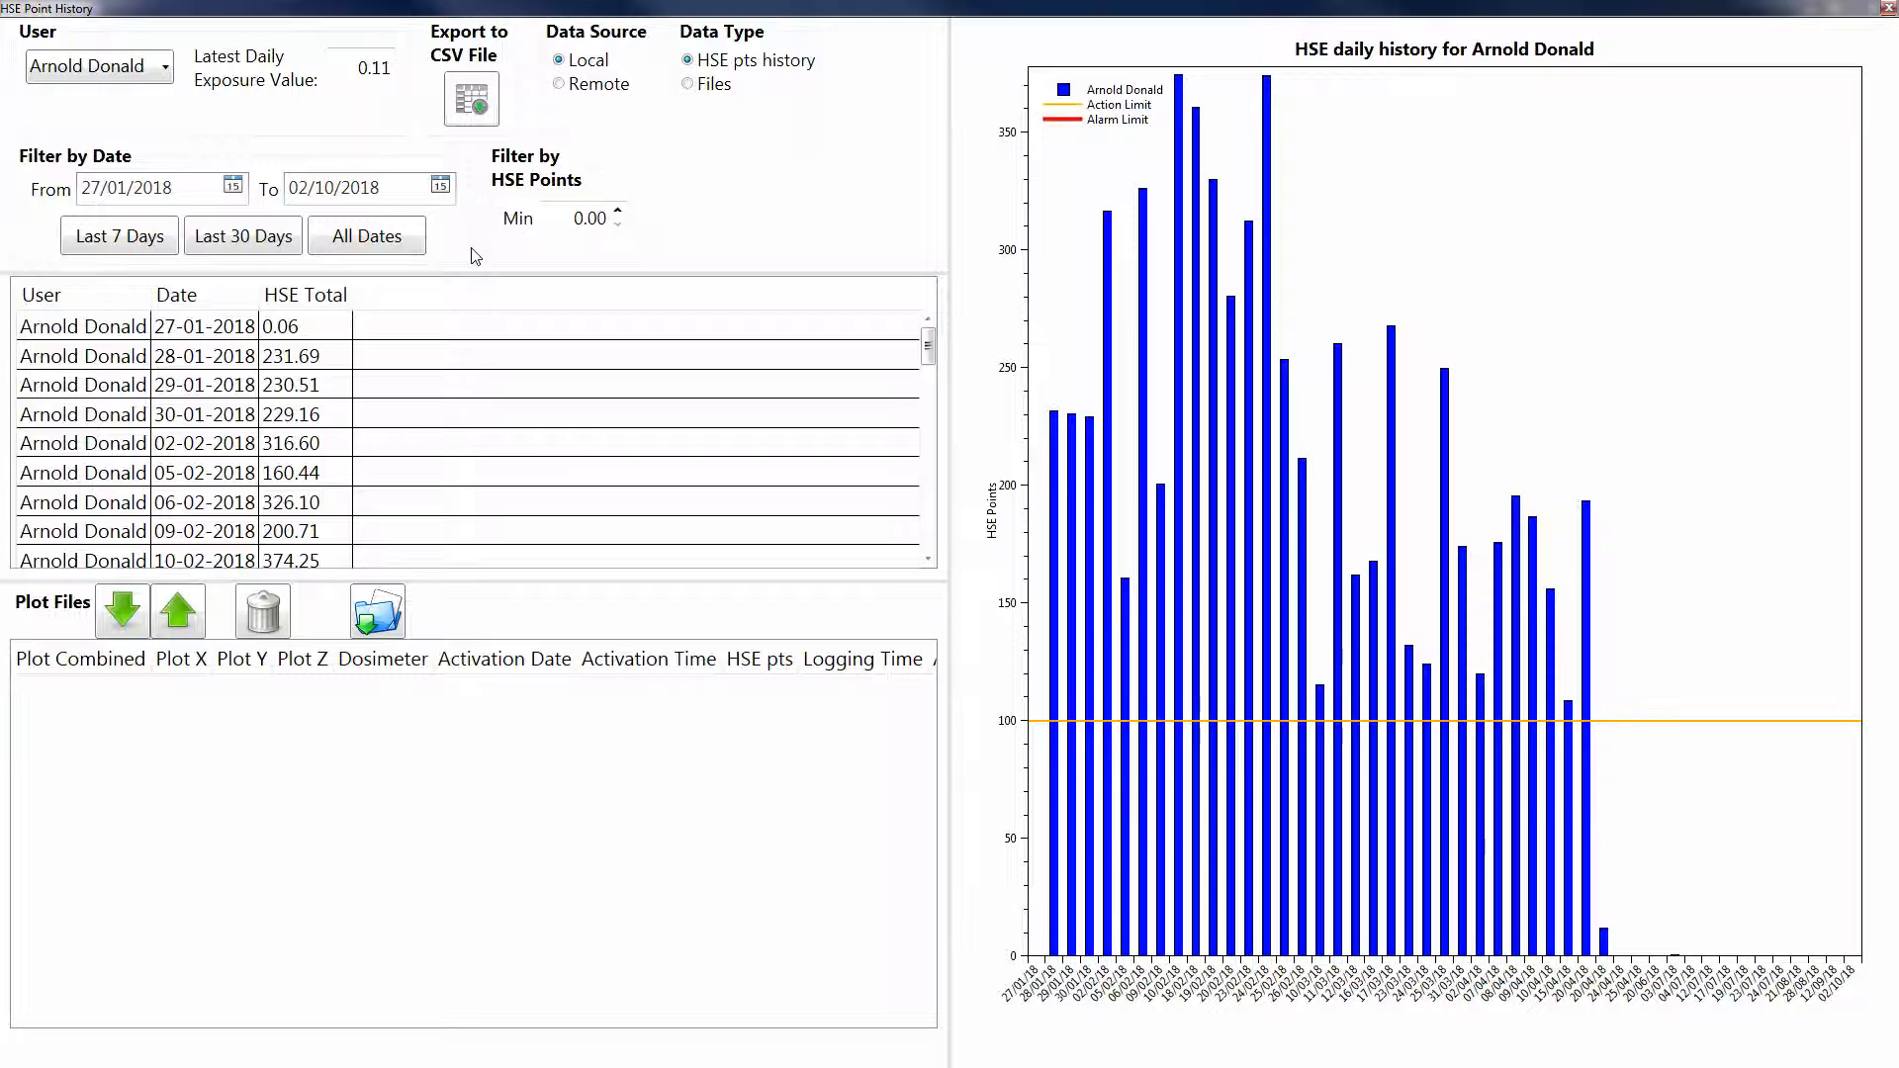
Step: Try a minimum HSE points filter of 200 on the history
{"action": "left_click_drag", "start_coordinate": [617, 211], "coordinate": [617, 212]}
{"action": "left_click", "coordinate": [617, 226]}
{"action": "left_click", "coordinate": [618, 226]}
{"action": "left_click", "coordinate": [617, 227]}
{"action": "left_click", "coordinate": [617, 226]}
{"action": "left_click", "coordinate": [617, 226]}
{"action": "left_click", "coordinate": [618, 226]}
{"action": "left_click", "coordinate": [616, 206]}
{"action": "left_click", "coordinate": [616, 208]}
{"action": "left_click", "coordinate": [616, 208]}
{"action": "left_click", "coordinate": [616, 208]}
{"action": "left_click_drag", "start_coordinate": [606, 219], "coordinate": [556, 230]}
{"action": "type", "text": "200"}
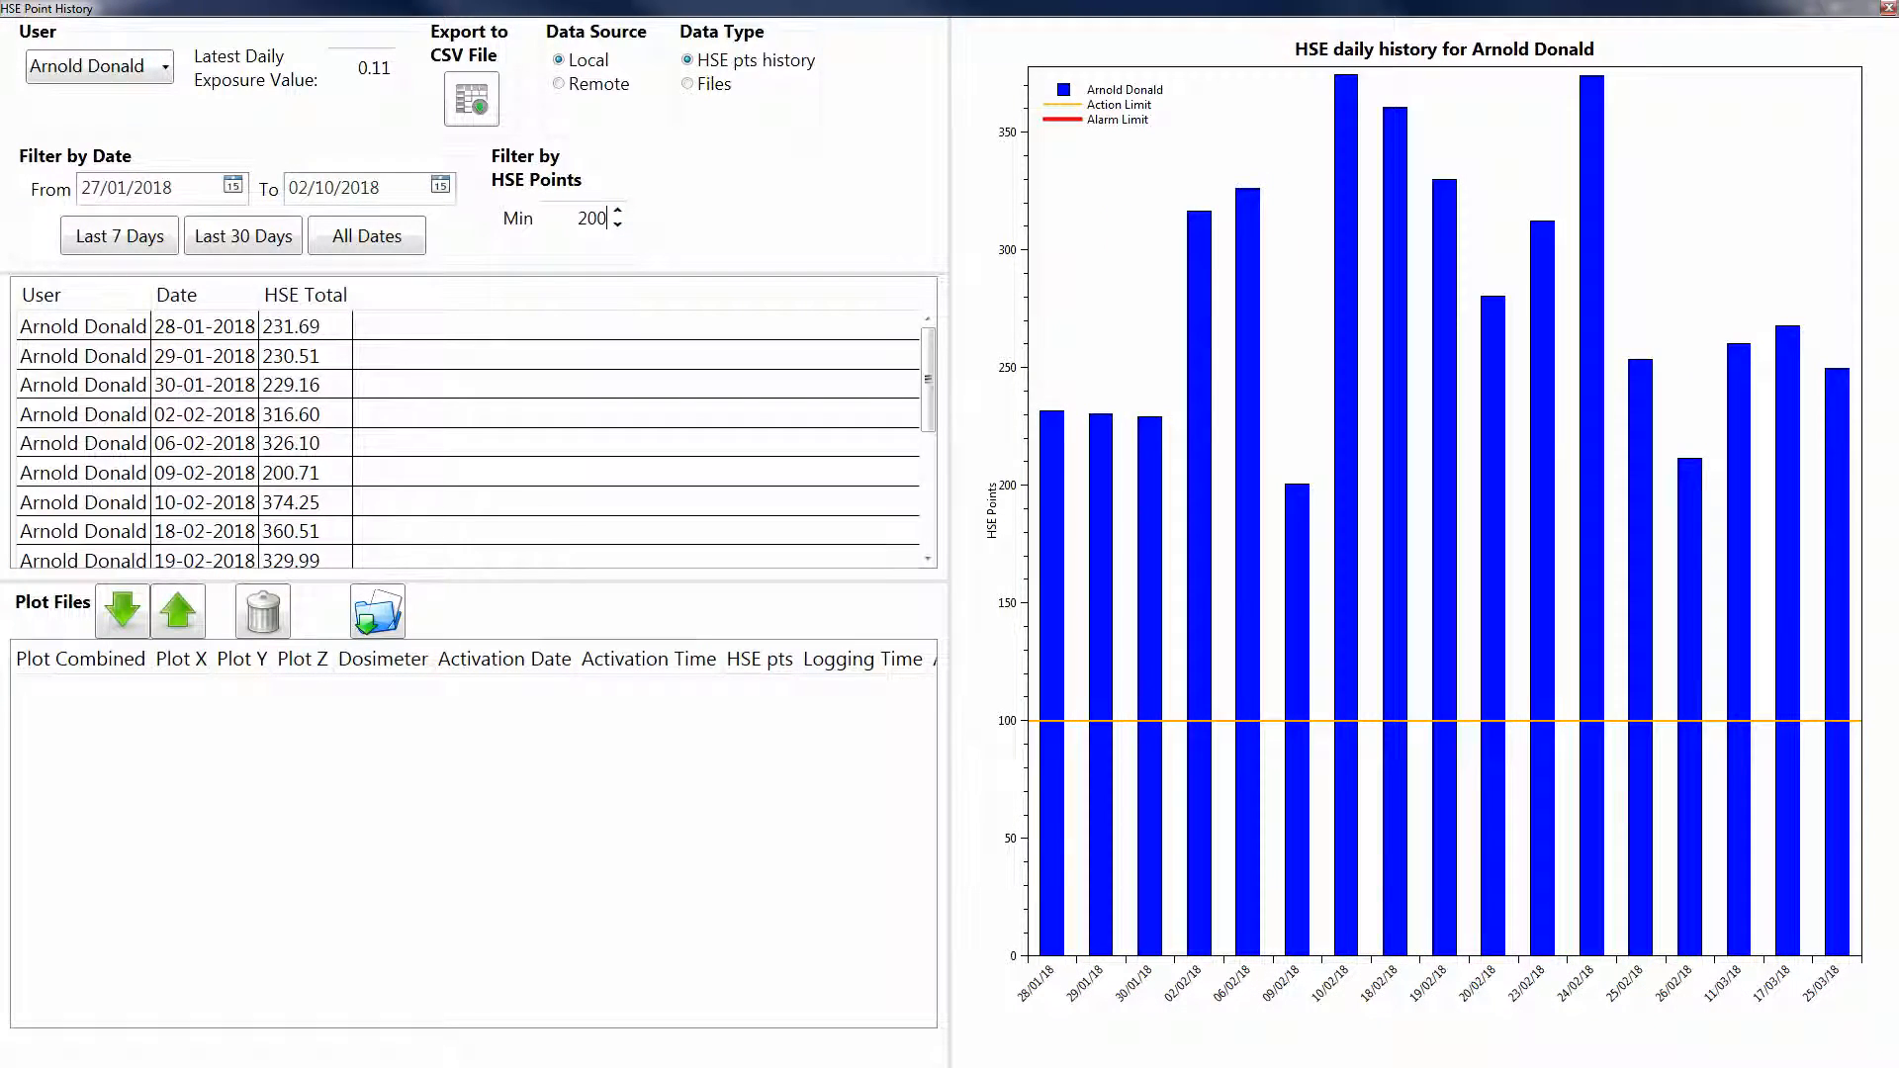
{"action": "left_click", "coordinate": [724, 219]}
Step: Set the minimum HSE points filter to 100, so the list starts at 28-01-2018
{"action": "left_click_drag", "start_coordinate": [607, 218], "coordinate": [517, 243]}
{"action": "type", "text": "100"}
{"action": "key", "text": "Return"}
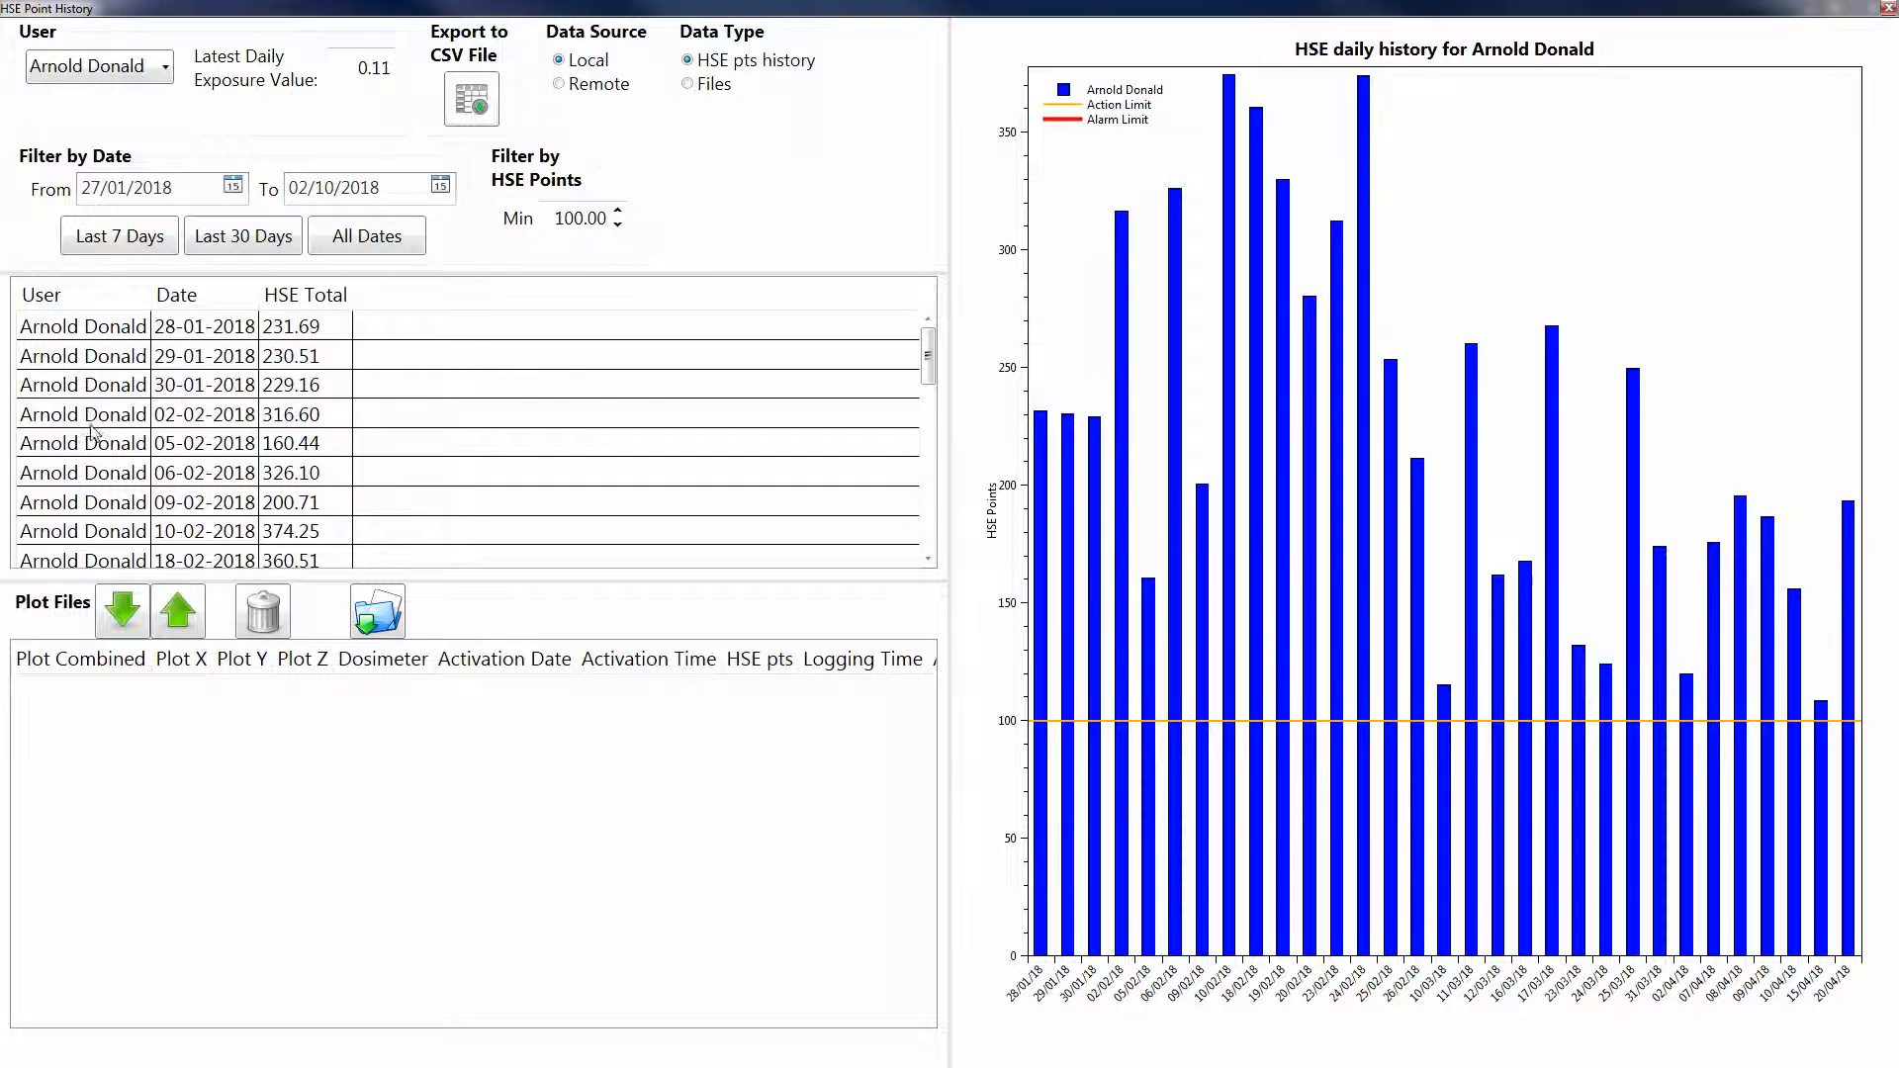
Step: Plot the 28-01-2018 dosimeter file, with 231.69 points, as a cumulative curve
{"action": "left_click", "coordinate": [153, 333]}
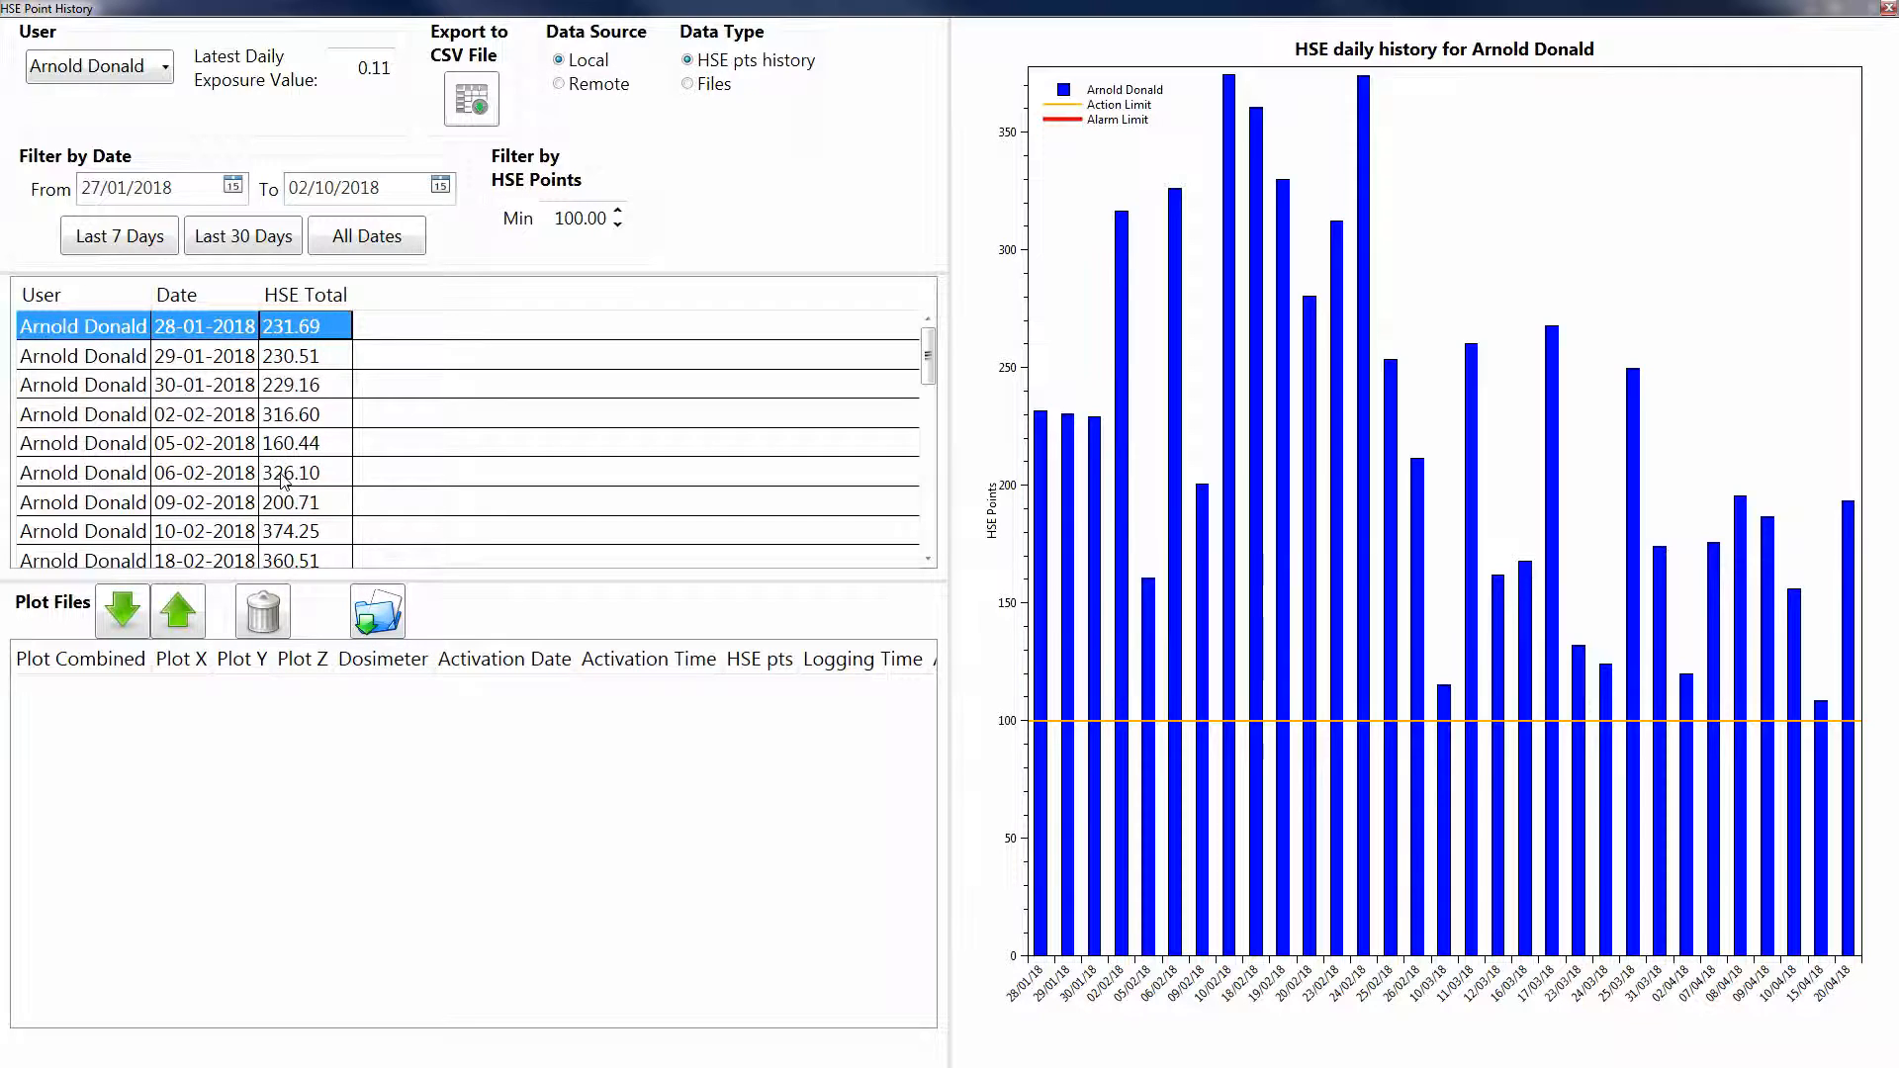
{"action": "left_click", "coordinate": [137, 605]}
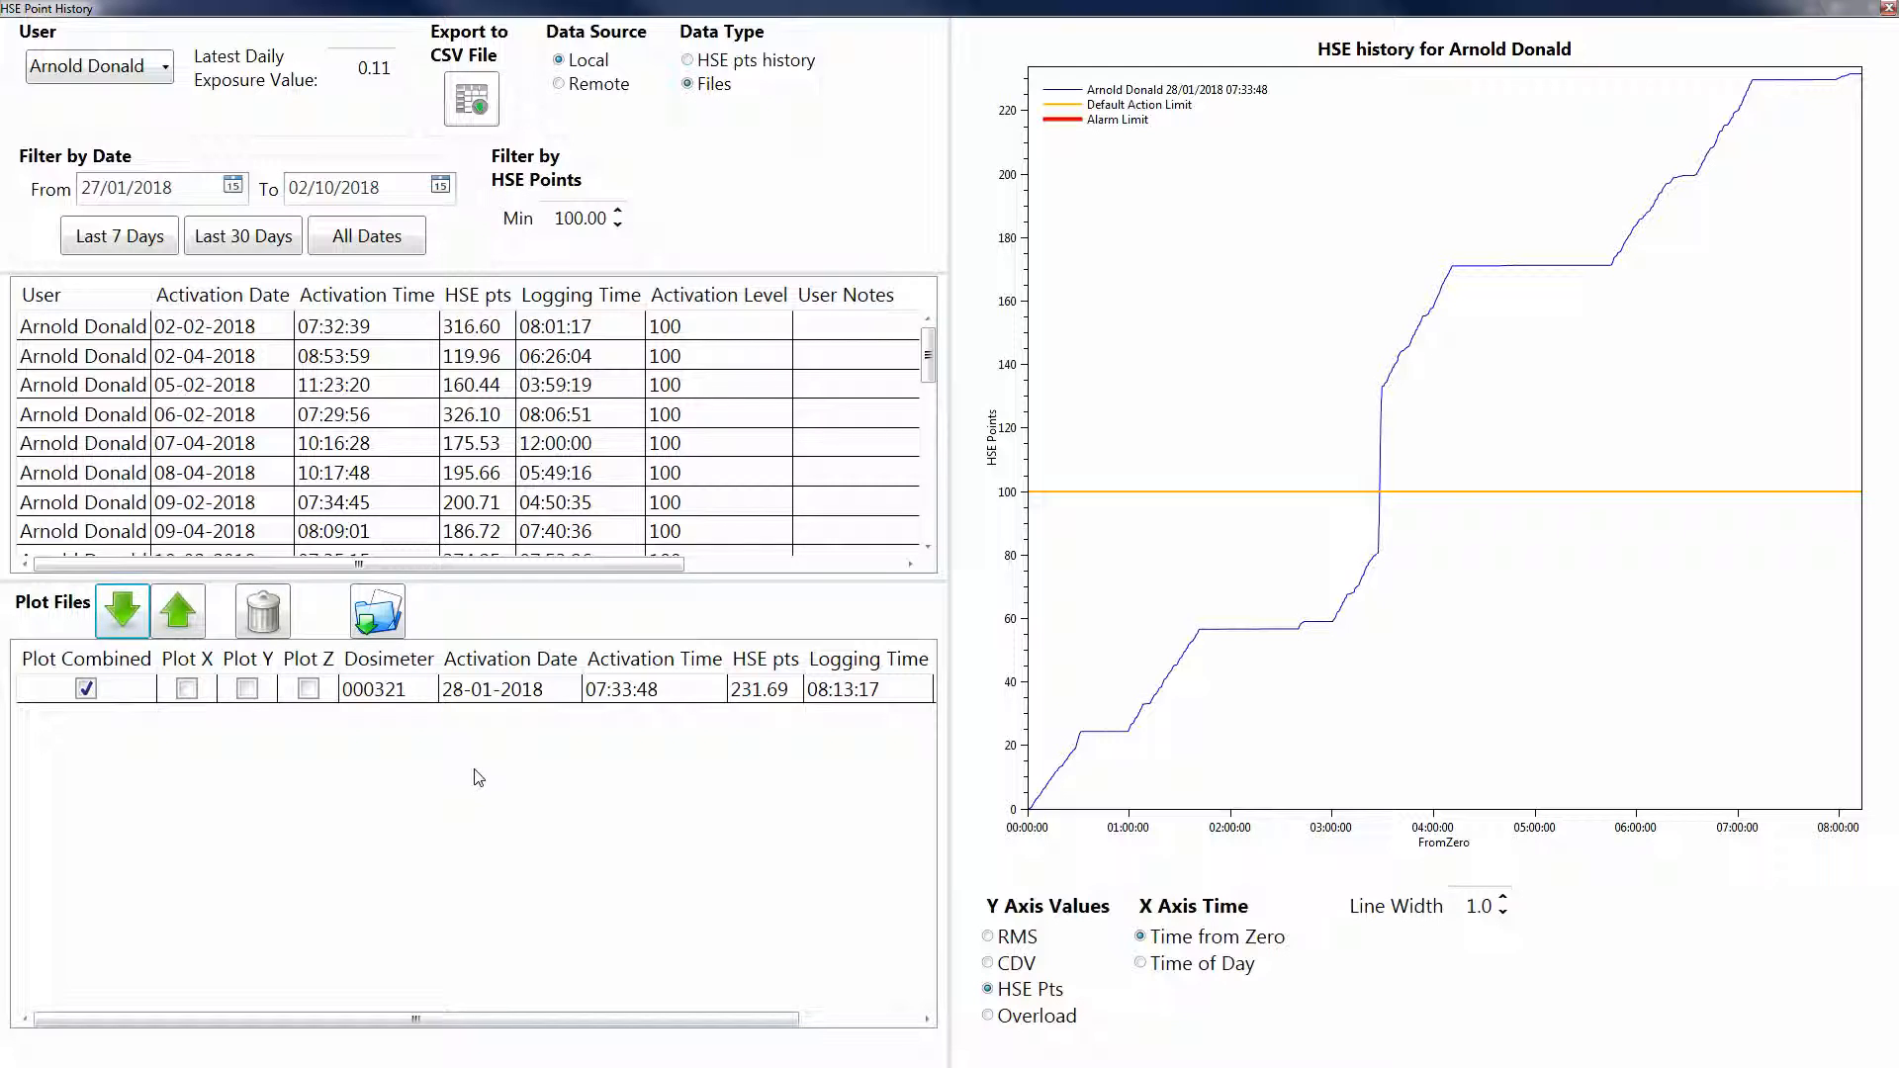
Step: Replace file 000321 on the plot with the 02-04-2018 dosimeter file
{"action": "left_click", "coordinate": [111, 697]}
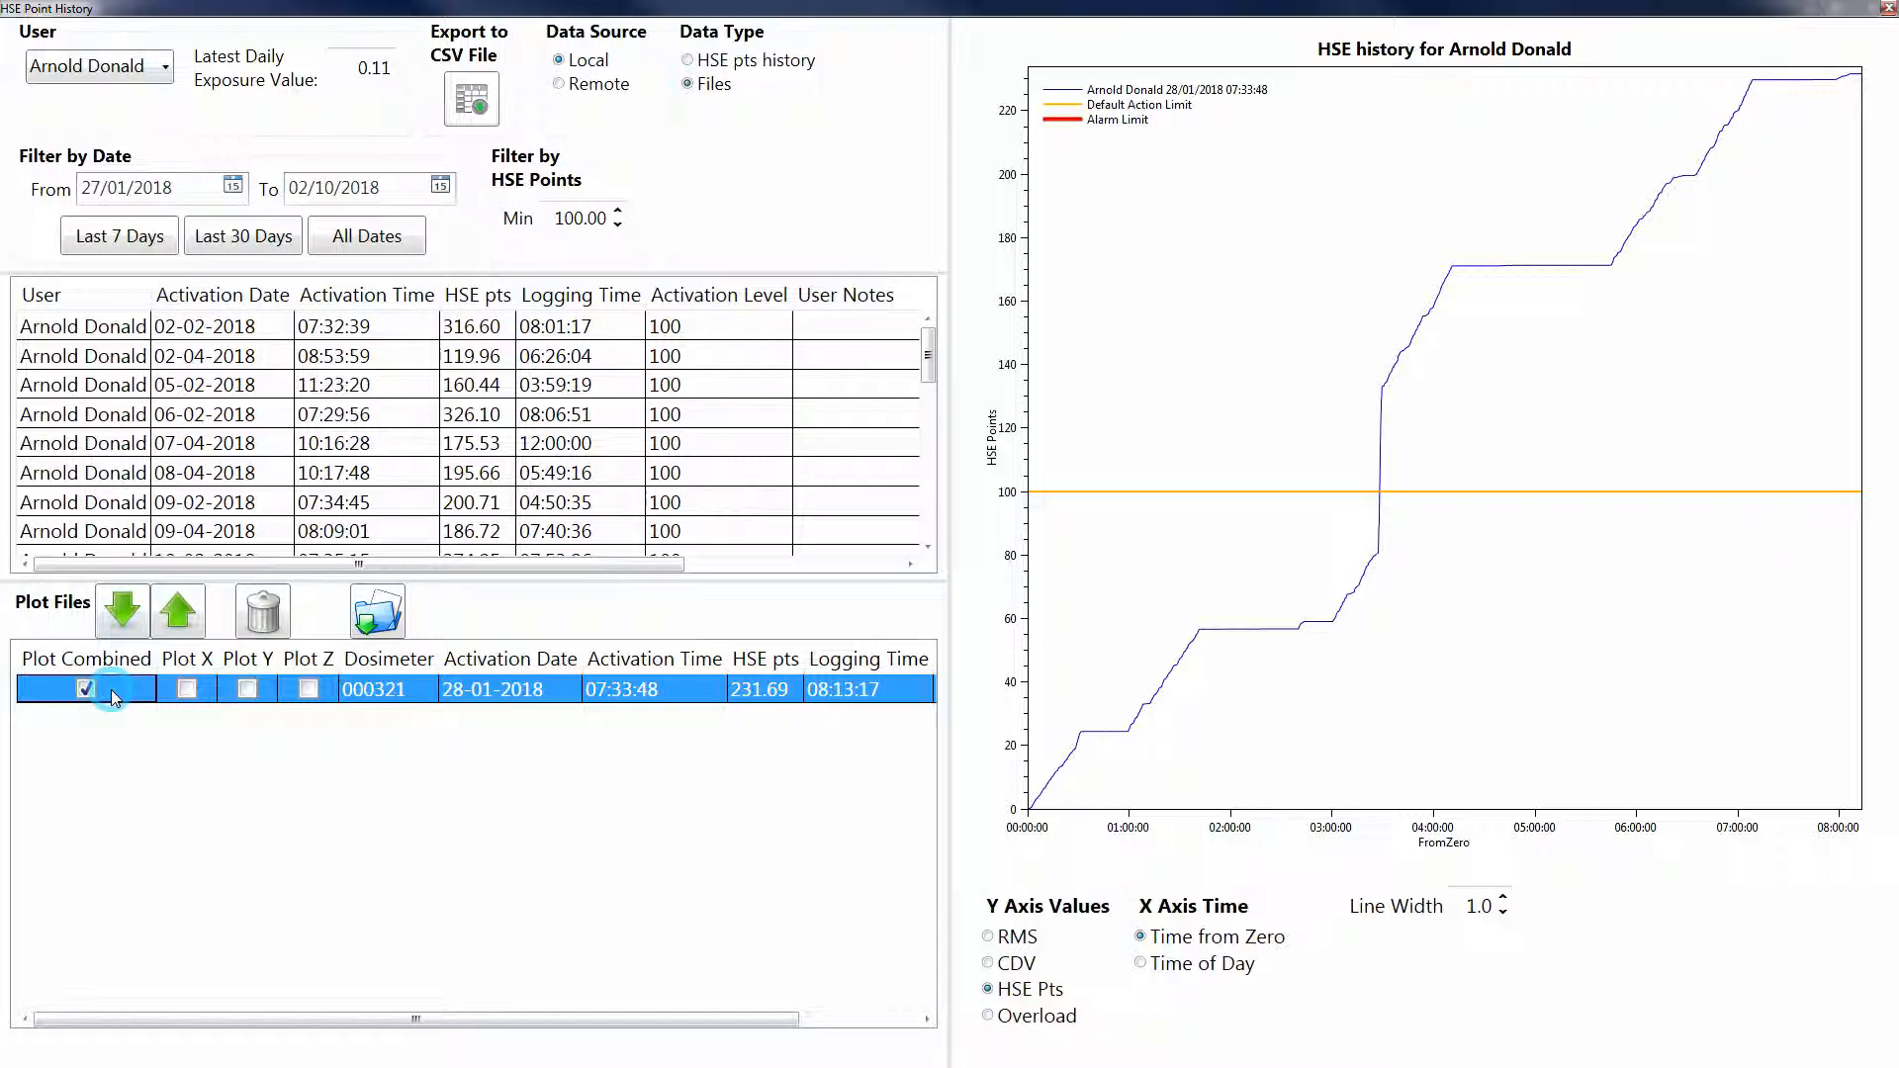
{"action": "left_click", "coordinate": [173, 625]}
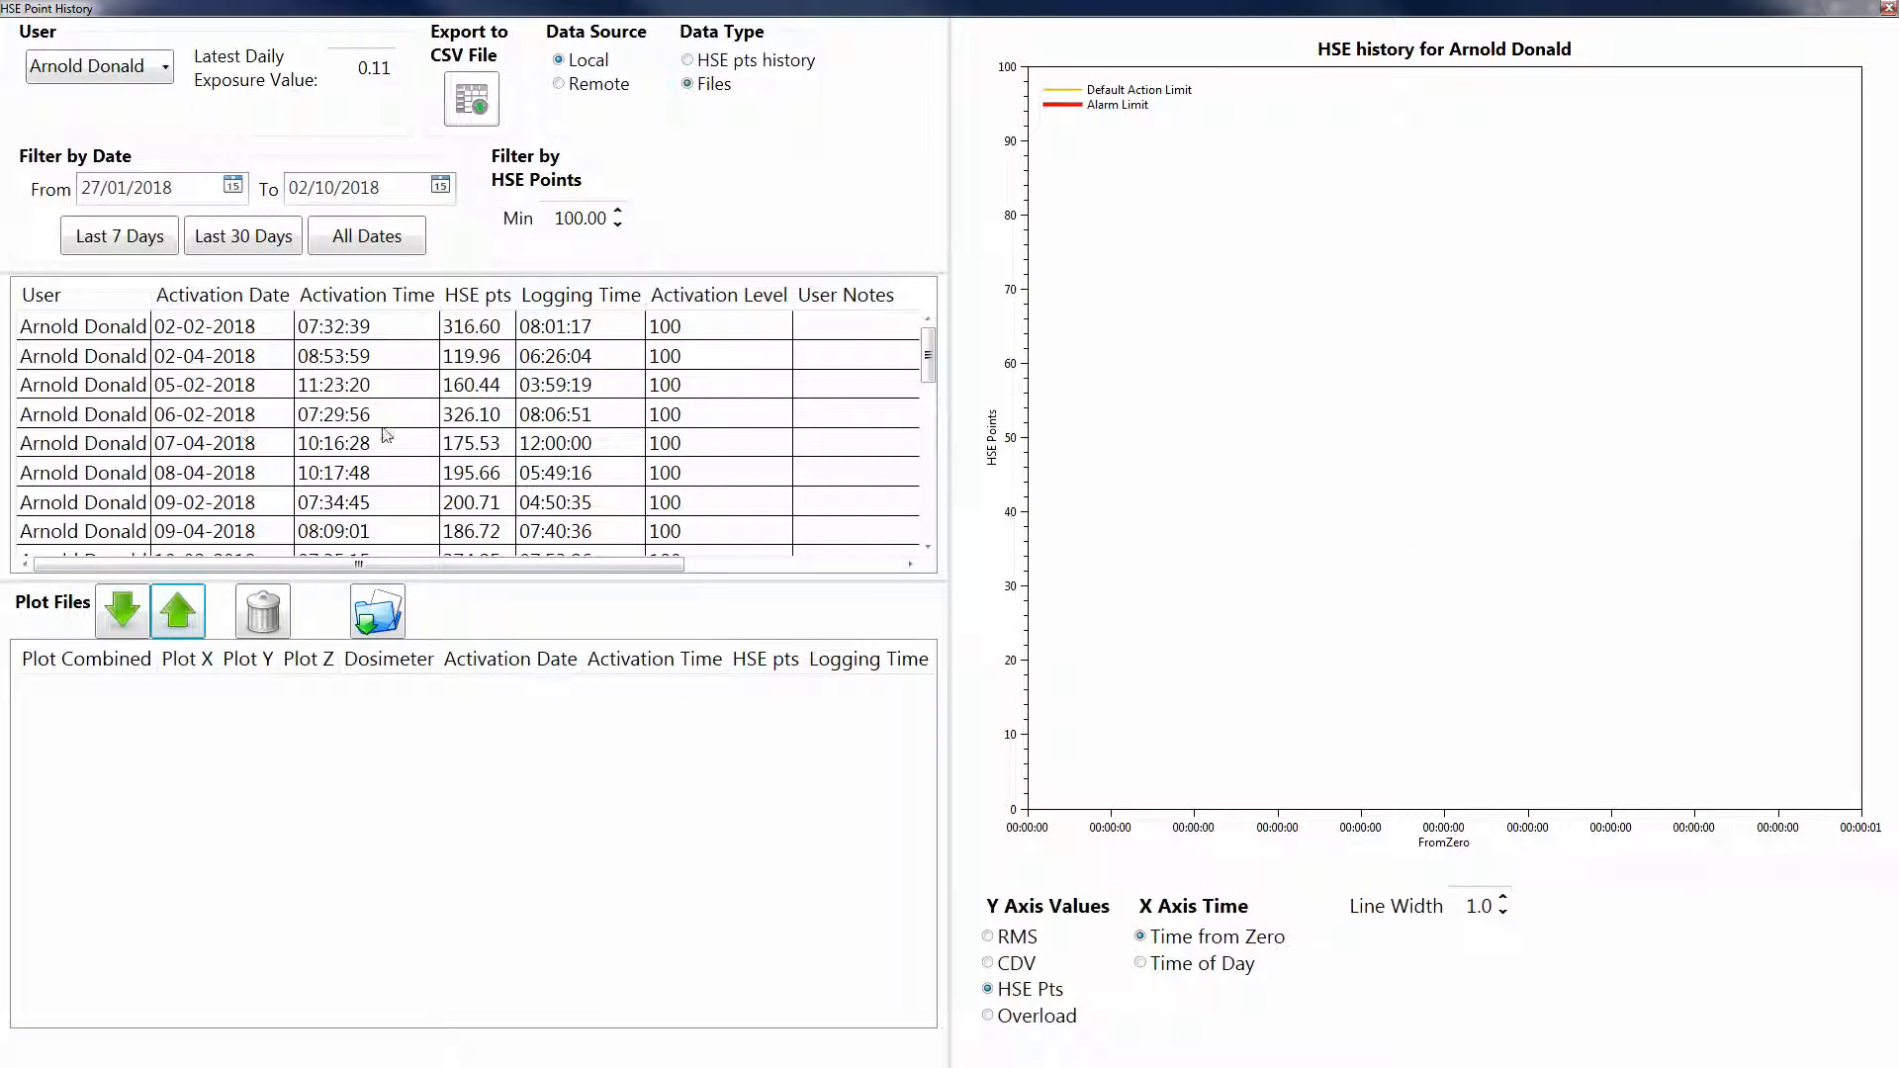
{"action": "left_click", "coordinate": [388, 360]}
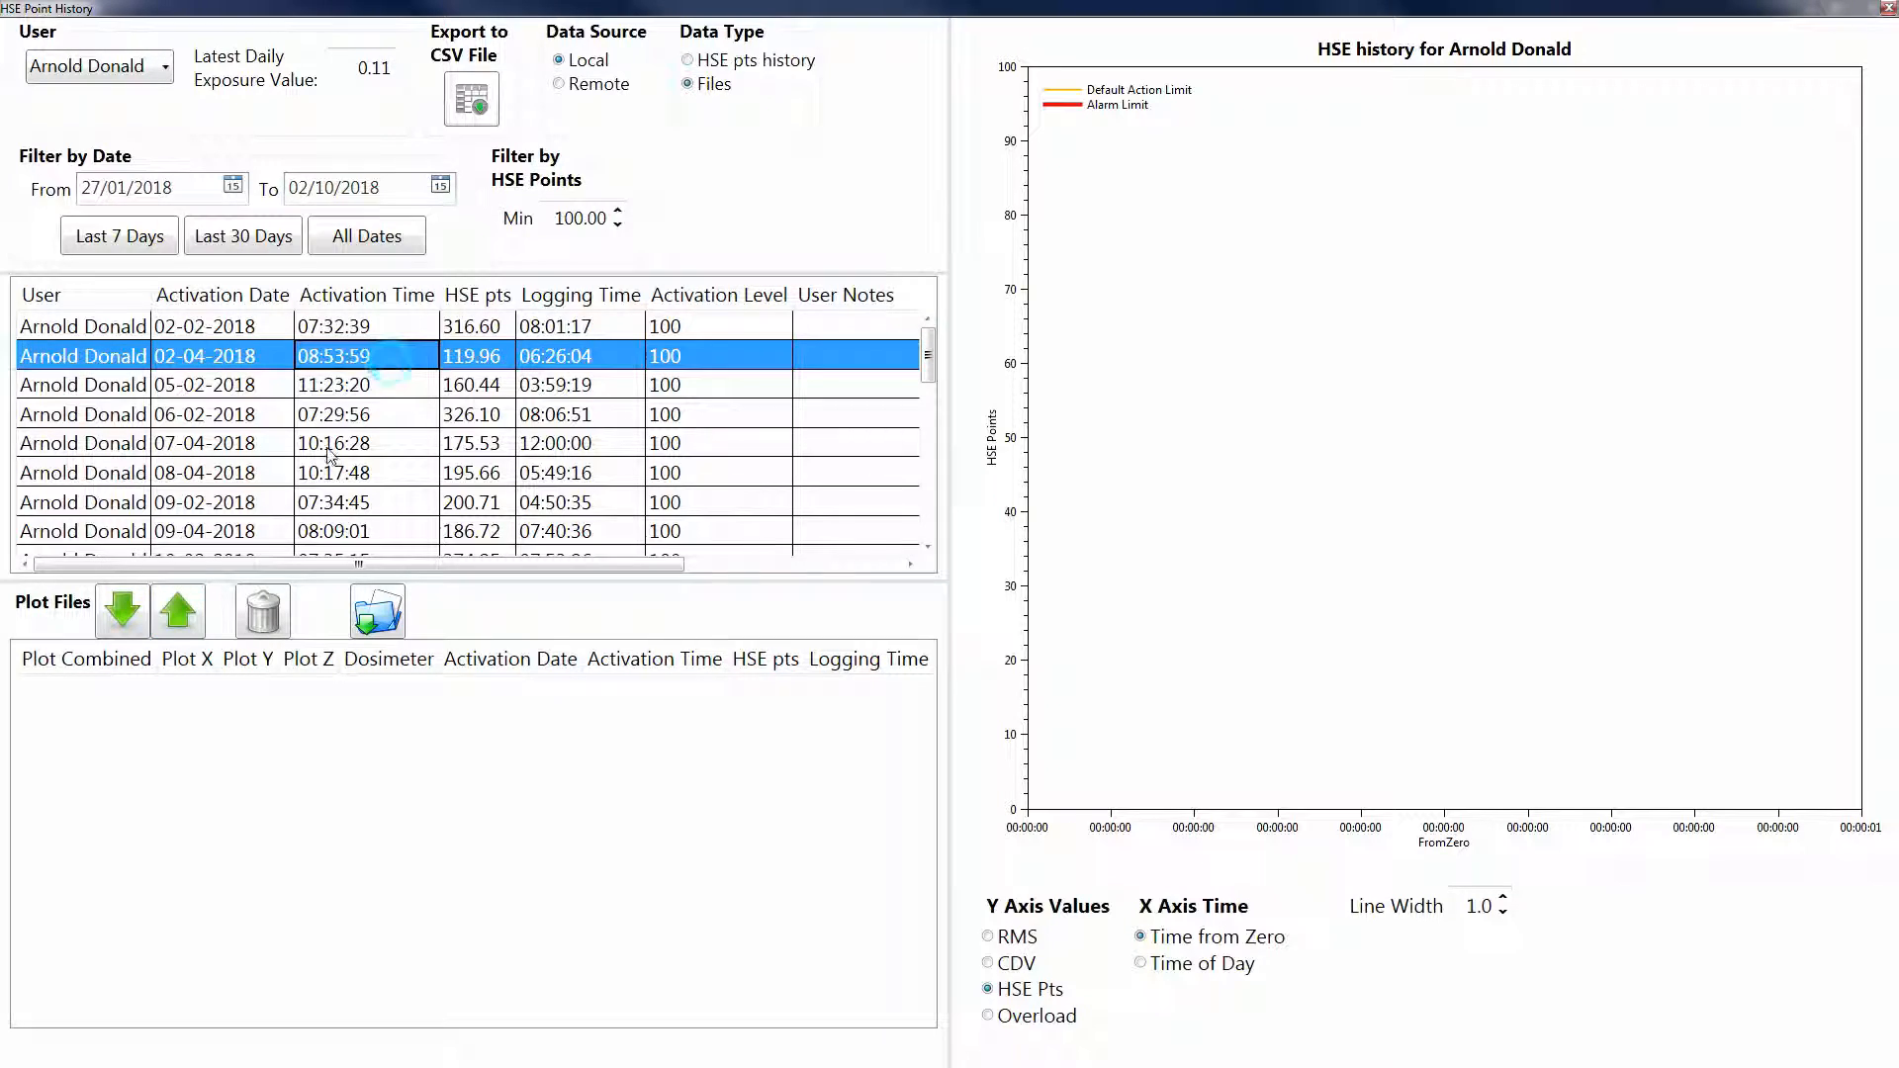
{"action": "left_click", "coordinate": [122, 610]}
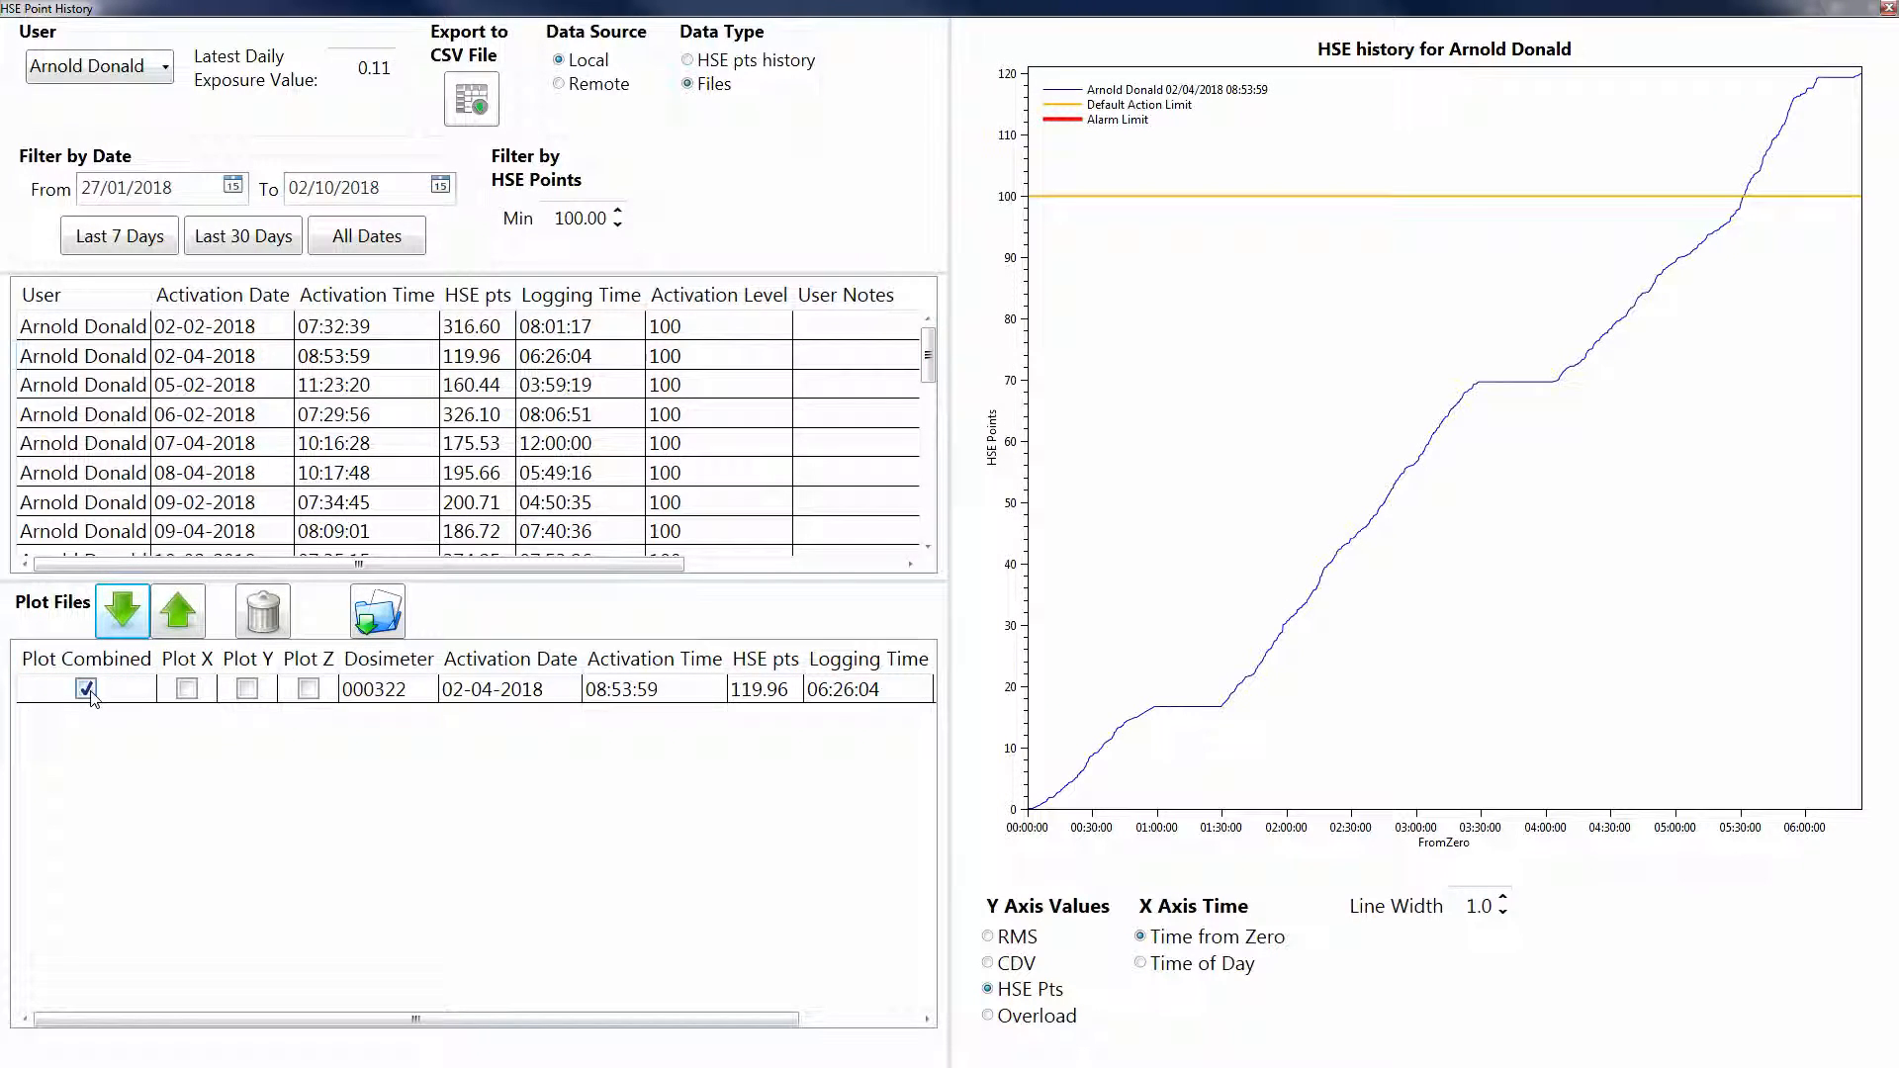
Step: Toggle Plot Combined for file 000322 twice, then clear all files from the plot
{"action": "left_click", "coordinate": [87, 690]}
{"action": "left_click", "coordinate": [87, 690]}
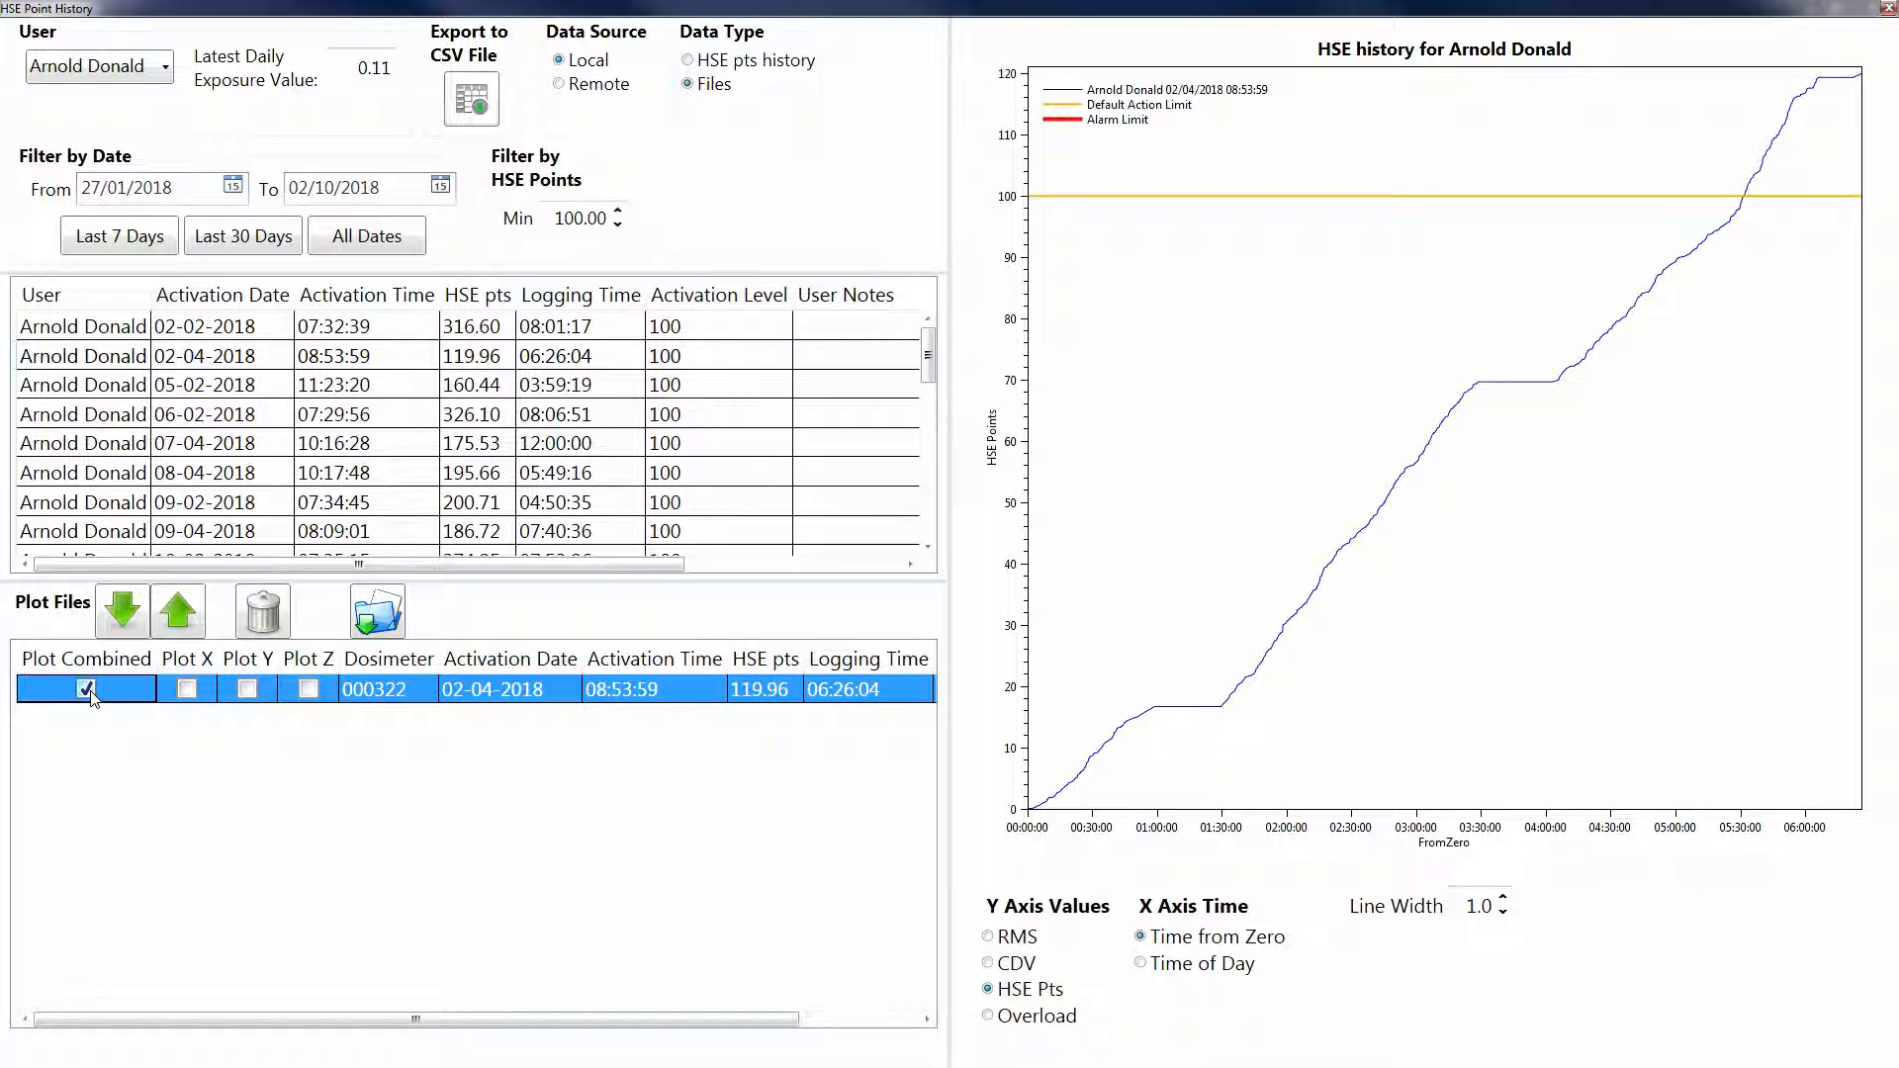
{"action": "left_click", "coordinate": [87, 690]}
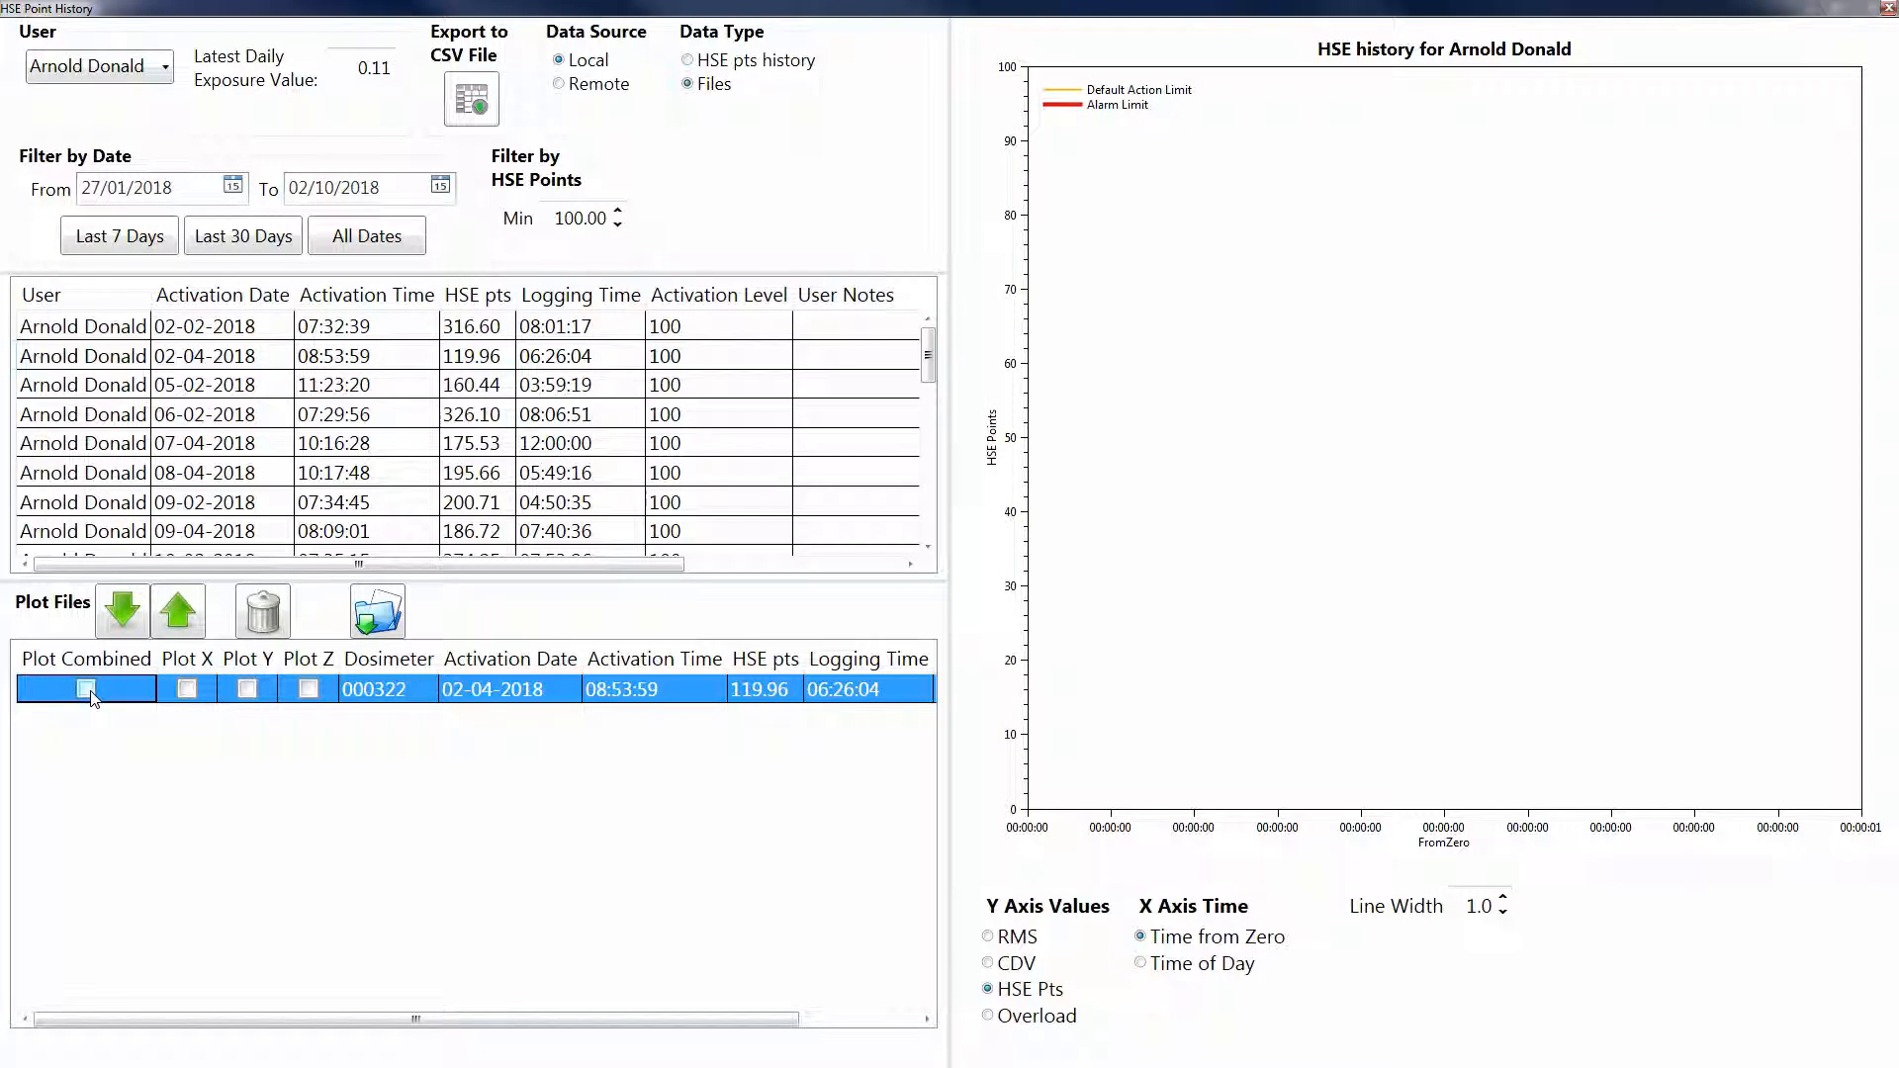
{"action": "left_click", "coordinate": [87, 689]}
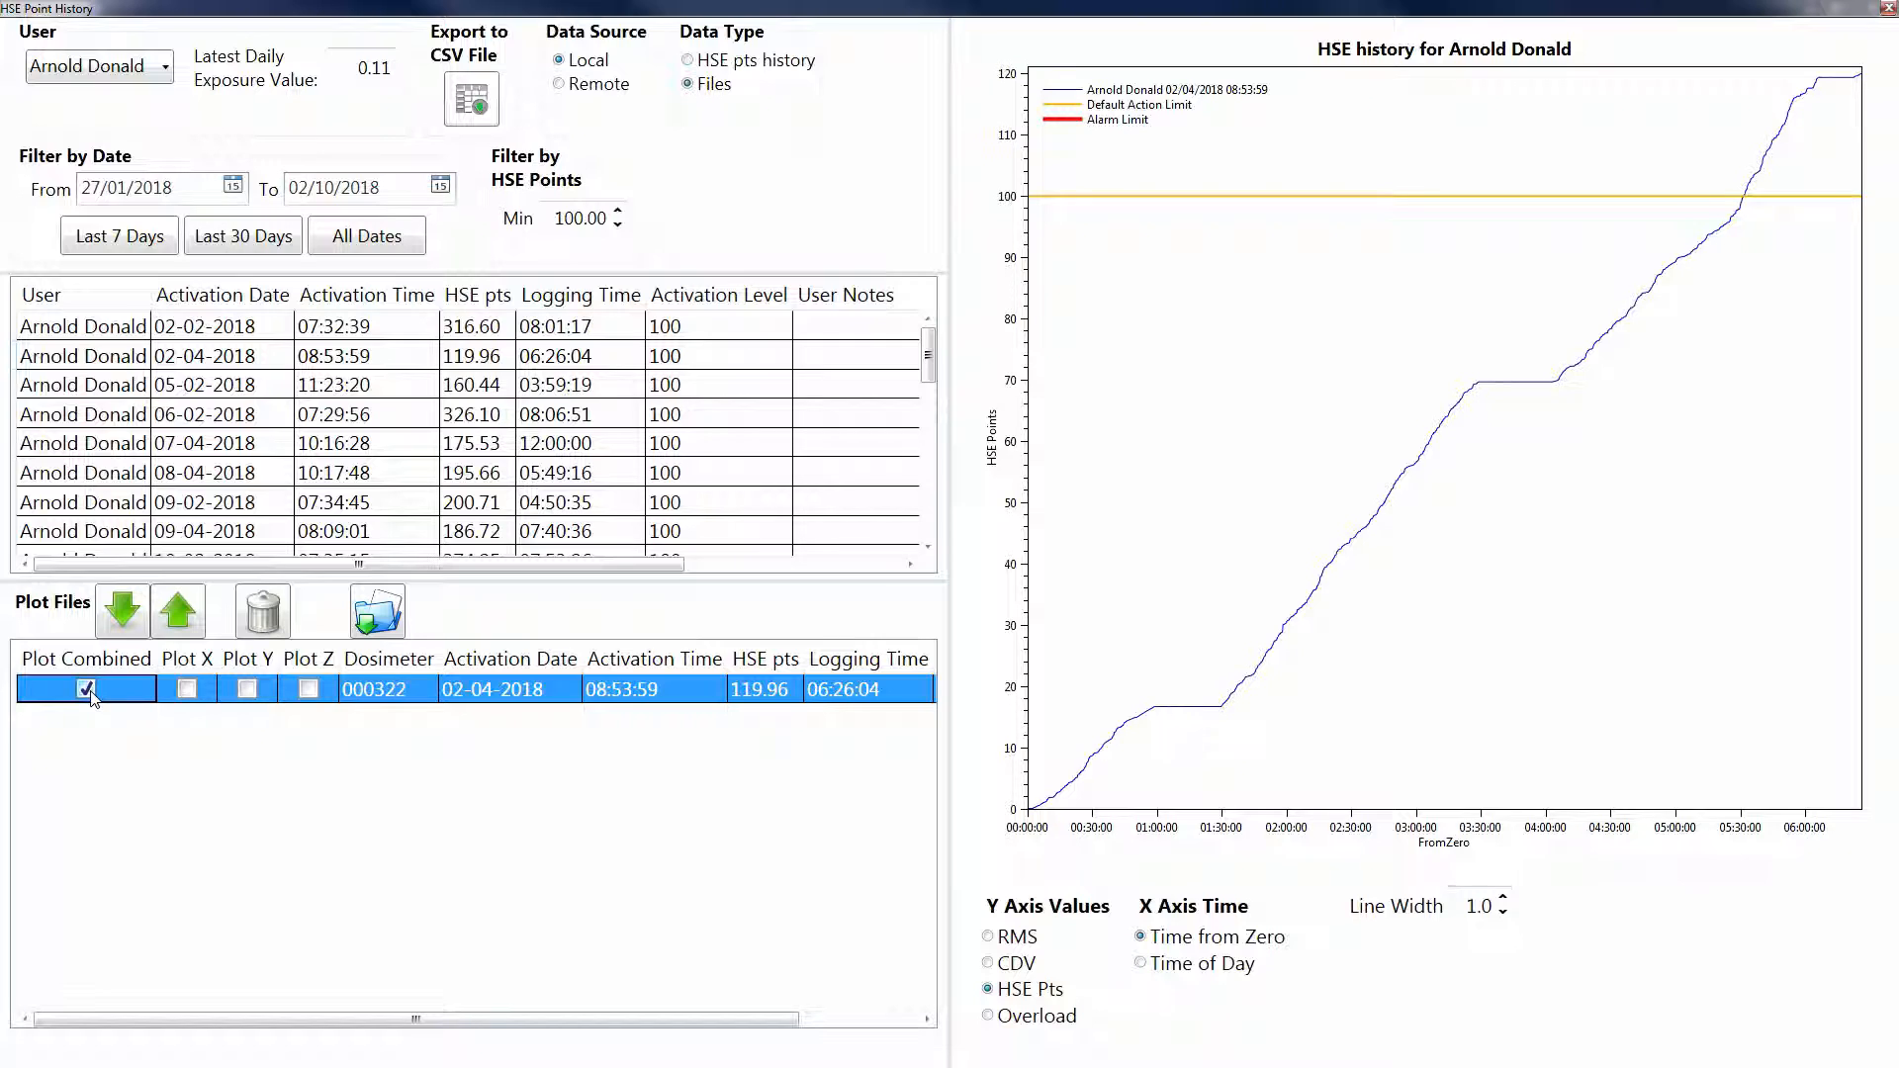
{"action": "left_click", "coordinate": [264, 615]}
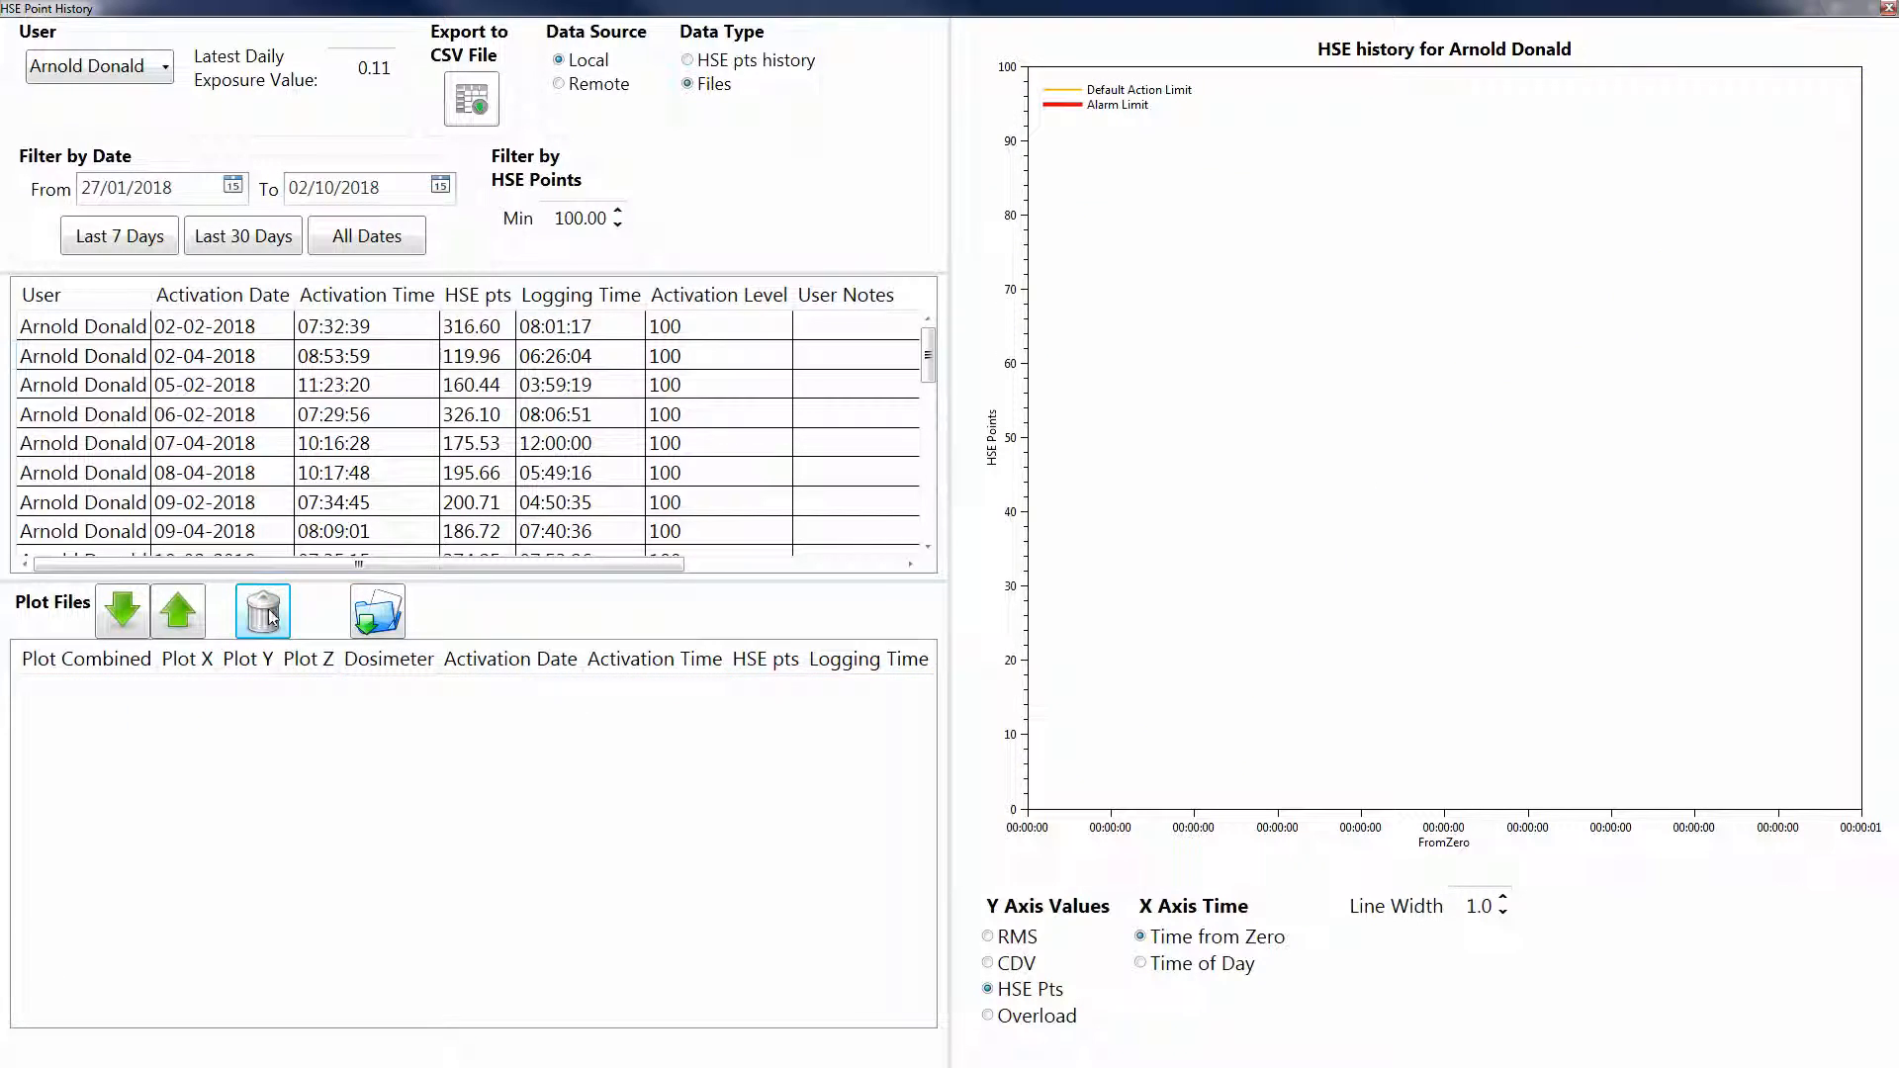